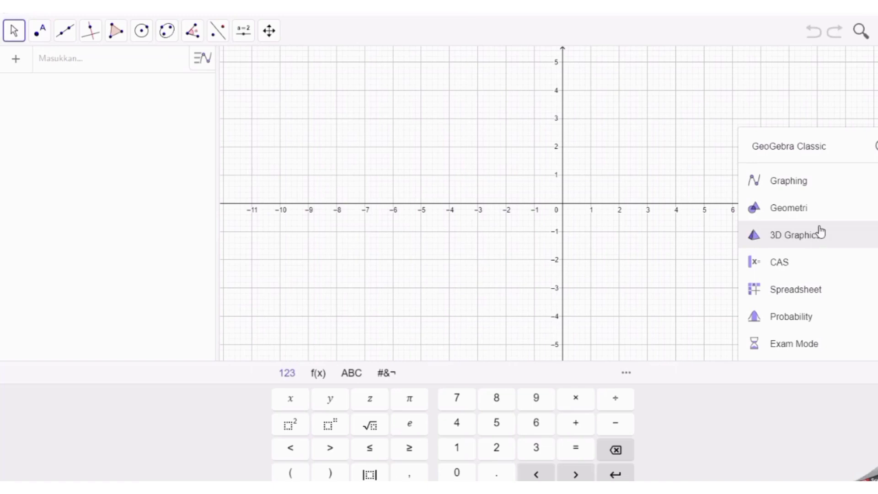
- Place a new point at (2, 3) on the coordinate grid
left_click(864, 106)
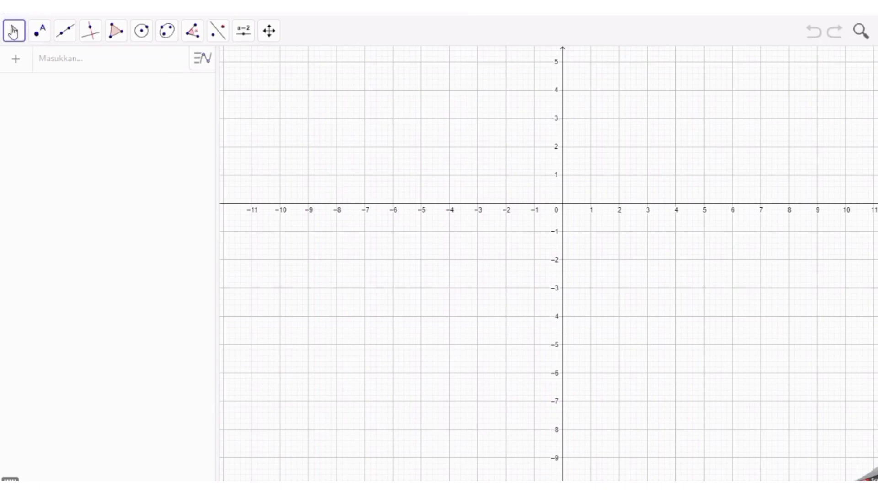
left_click(13, 31)
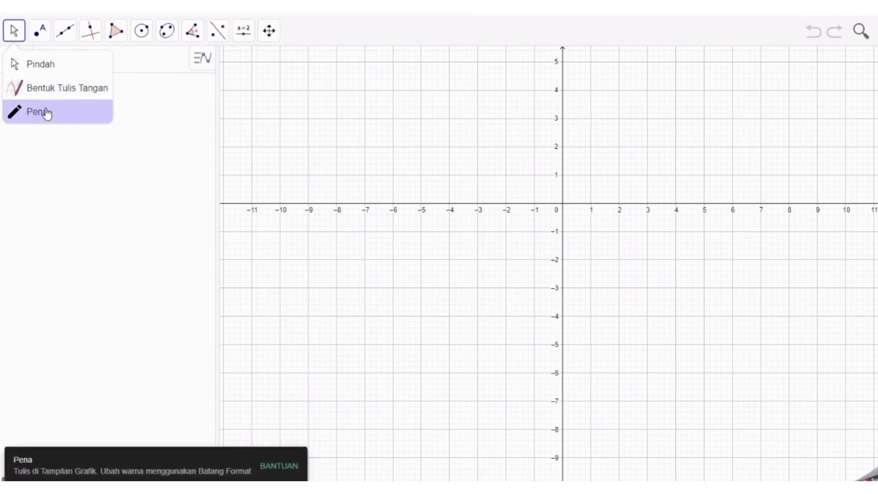
mouse_move(48, 36)
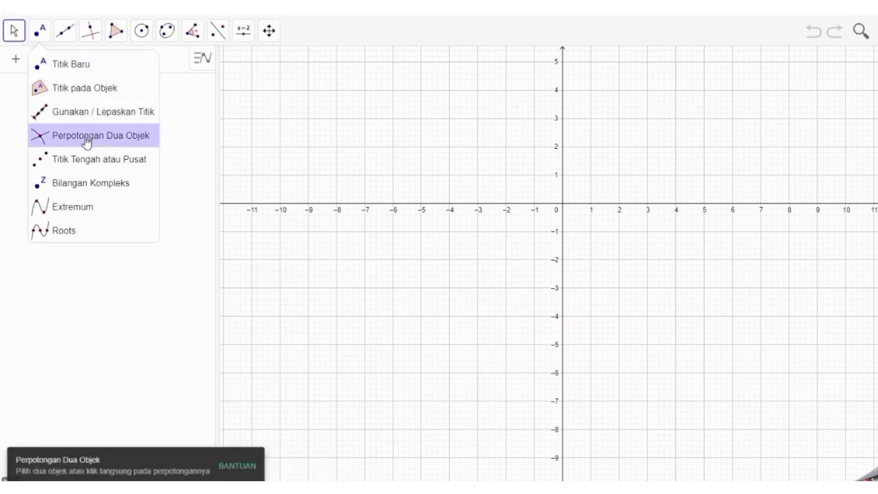
left_click(97, 71)
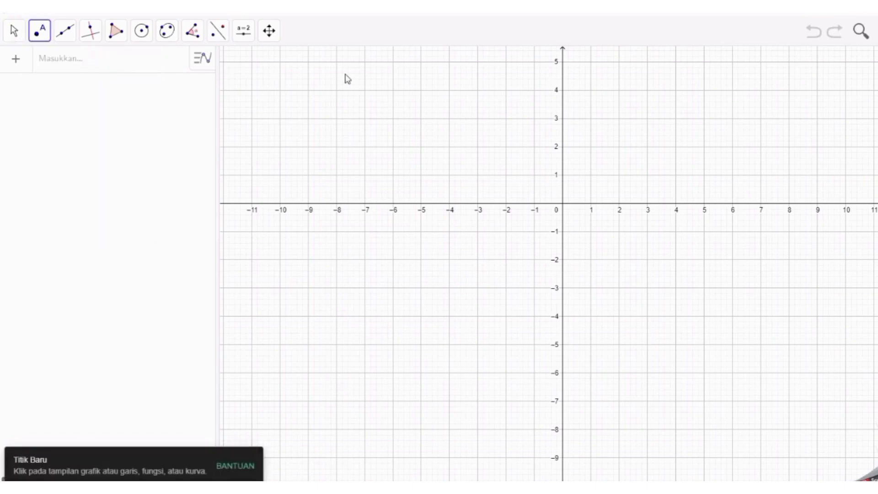
left_click(620, 119)
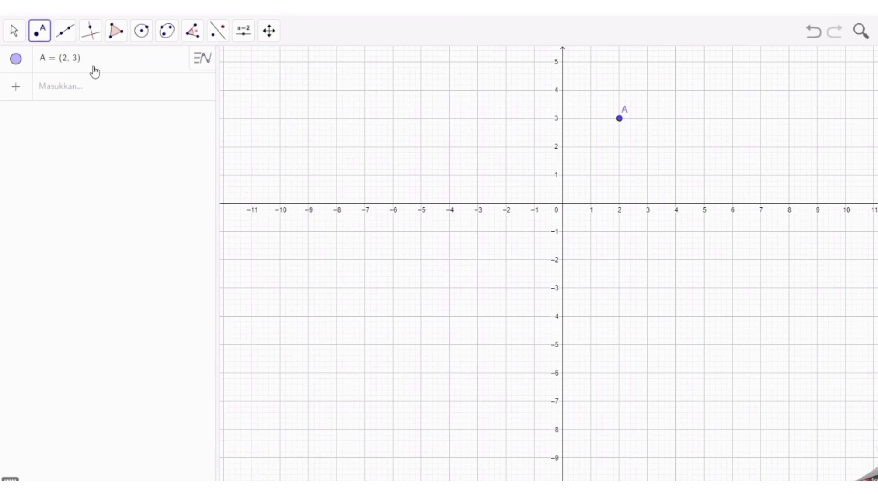
- Draw a line through two new points at (-3, 1) and (-5, -2)
left_click(63, 31)
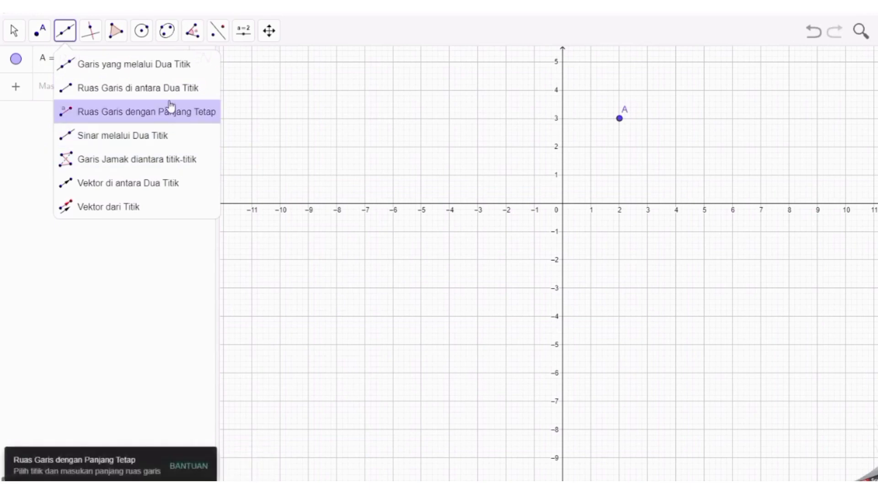
left_click(173, 69)
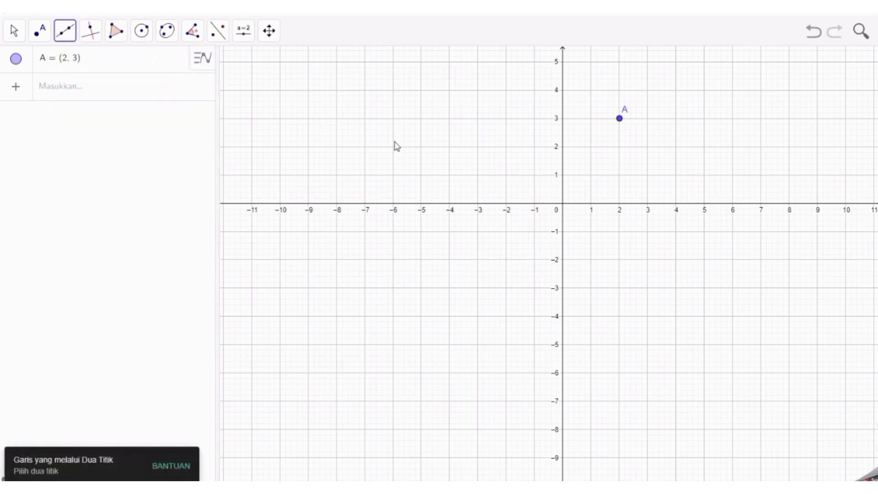
left_click(478, 175)
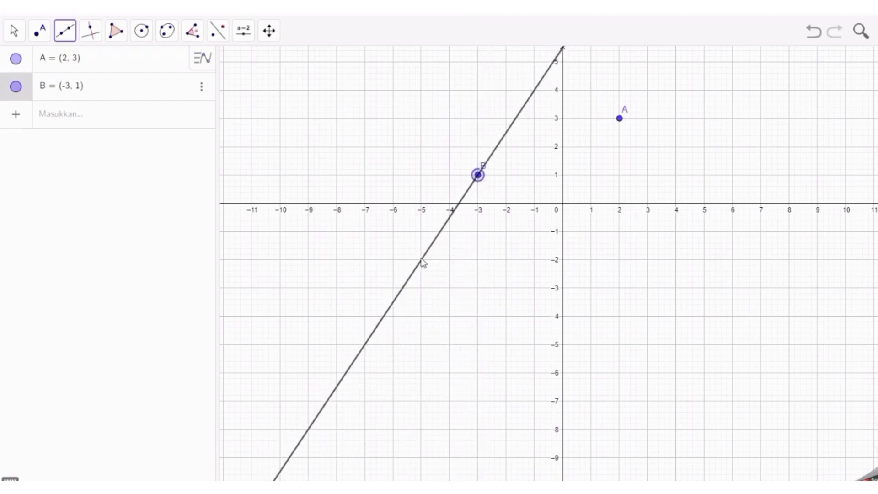
left_click(421, 260)
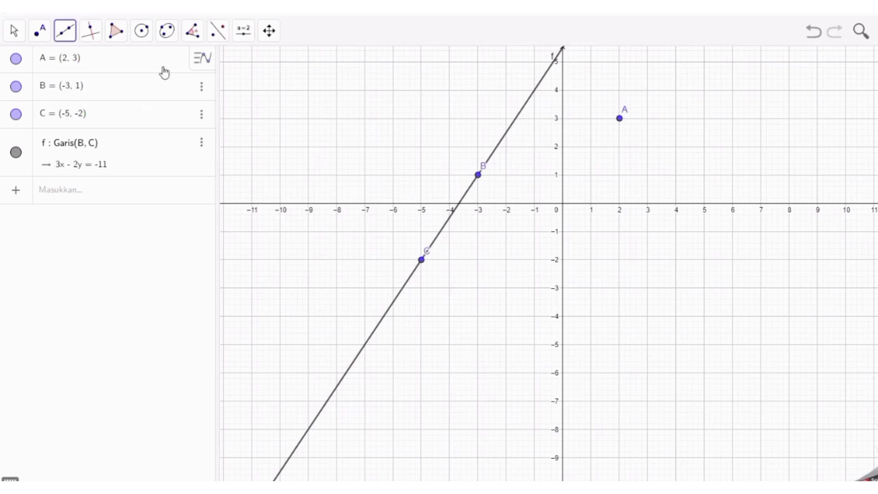
- Construct a line perpendicular to line BC through a new point at (-6, 3)
left_click(100, 43)
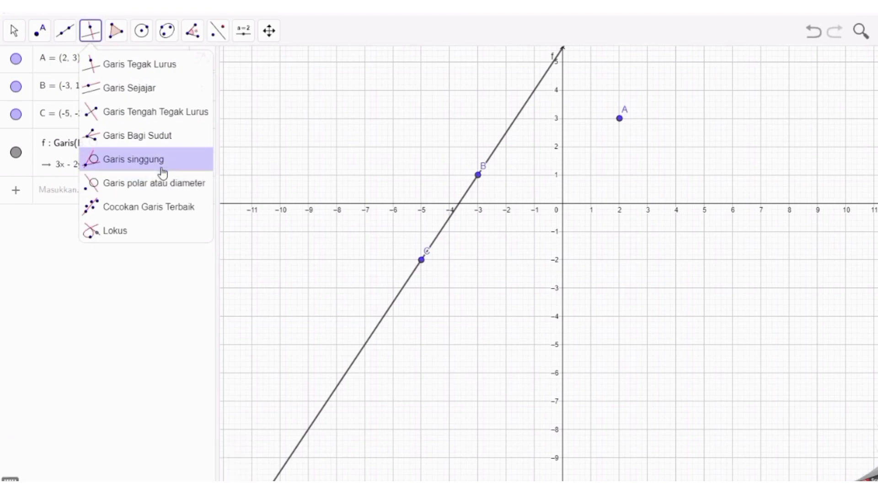
left_click(176, 64)
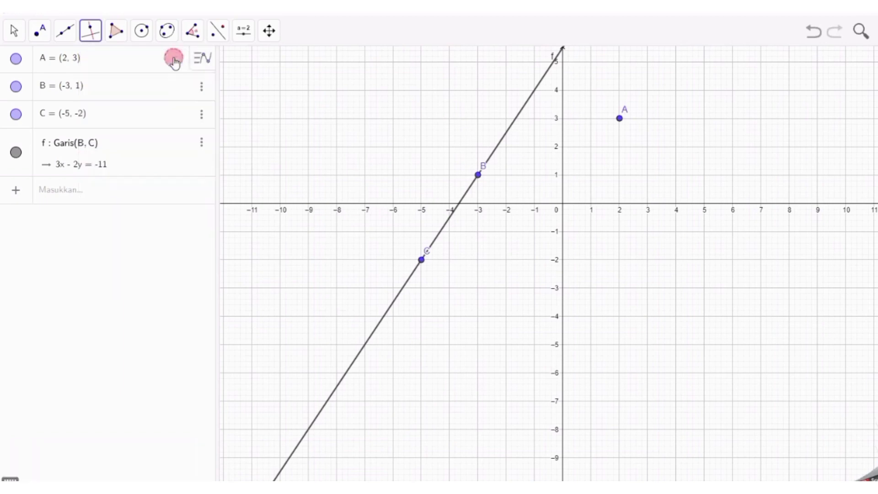
left_click(392, 118)
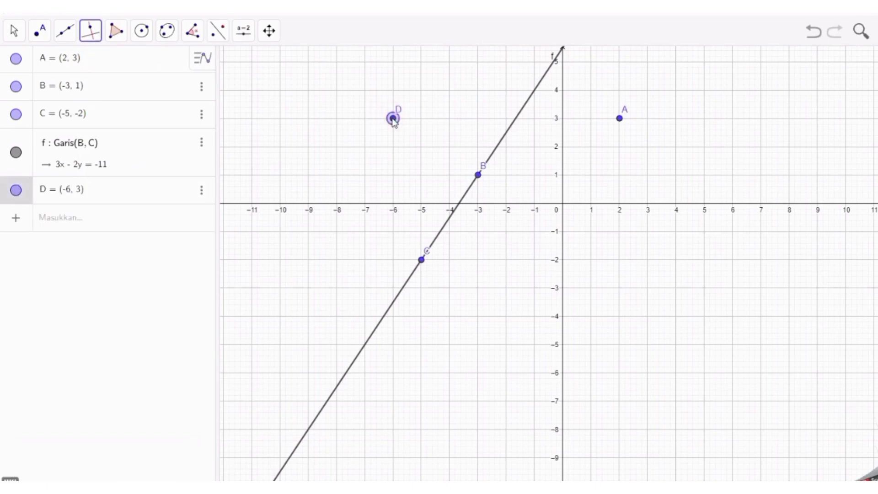
left_click(491, 158)
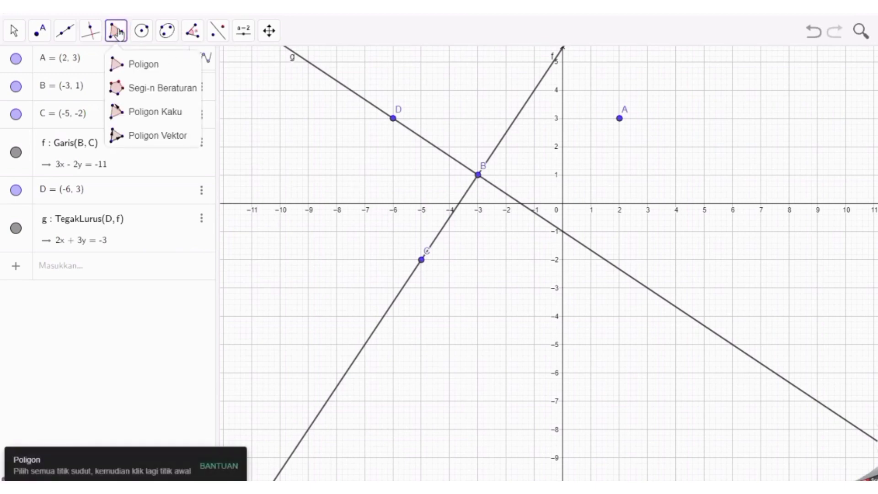
left_click(160, 73)
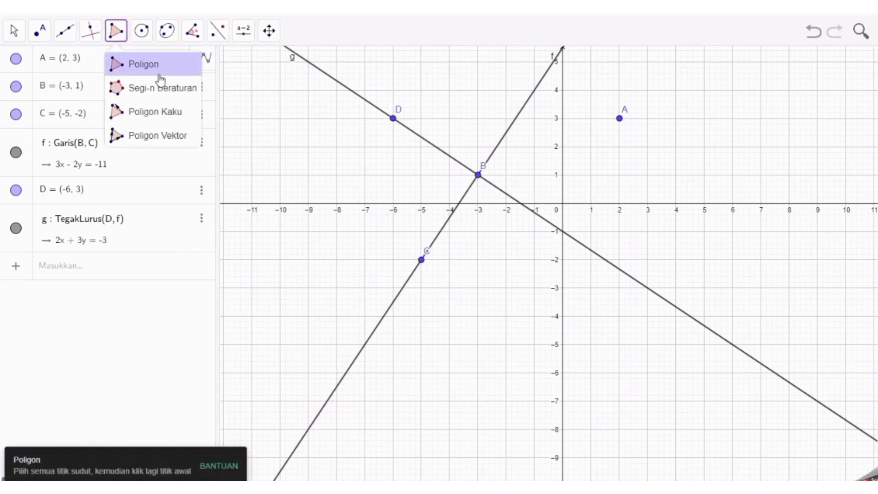
left_click(162, 86)
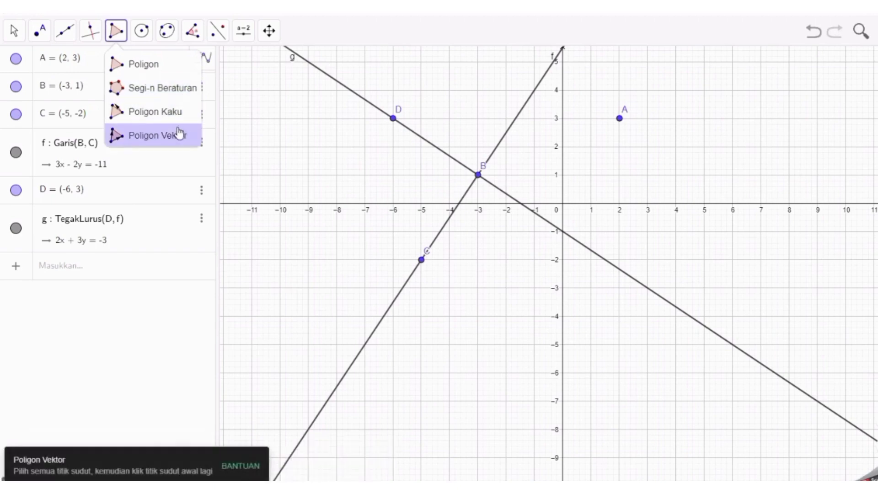
mouse_move(150, 43)
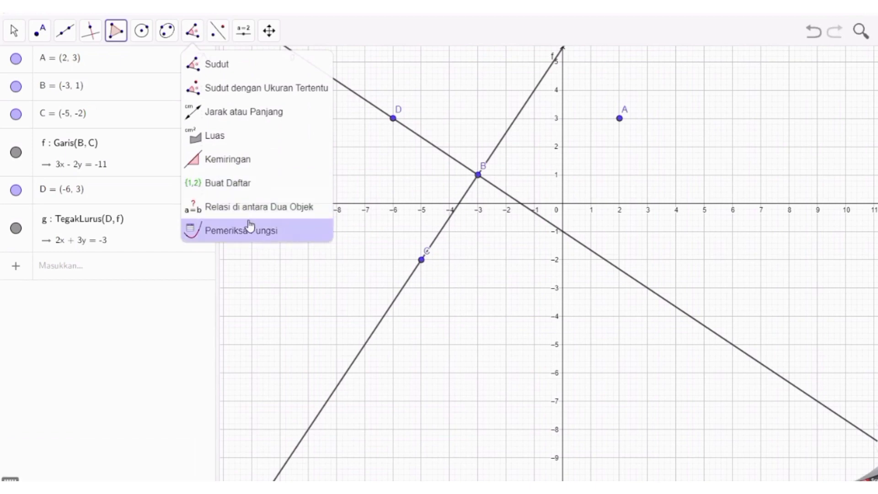
left_click(218, 31)
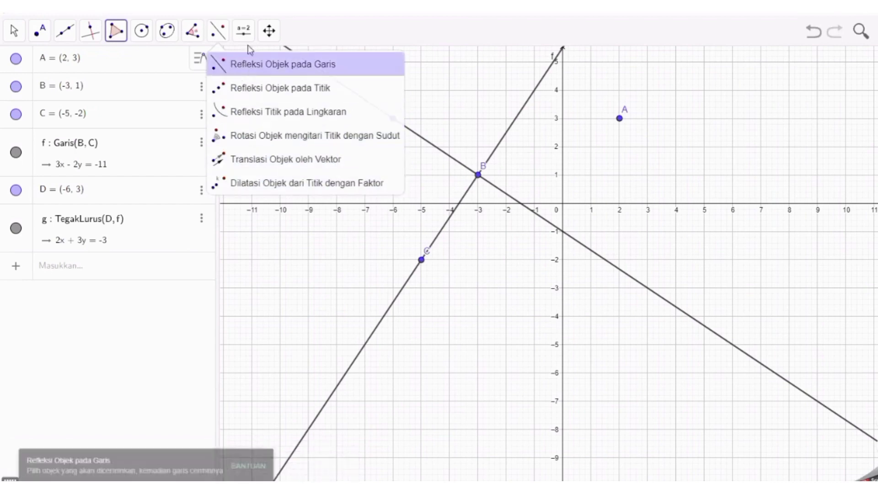
mouse_move(252, 41)
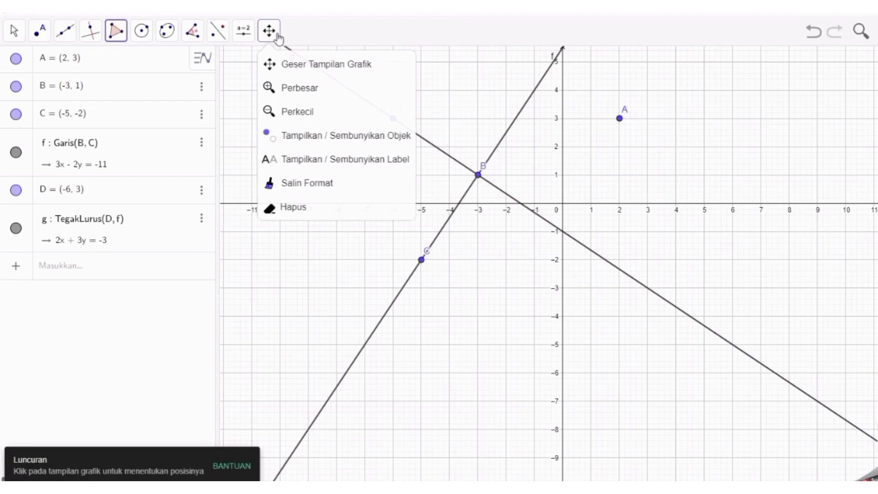
- Delete the perpendicular line and the line through B and C, keeping their points
left_click(287, 62)
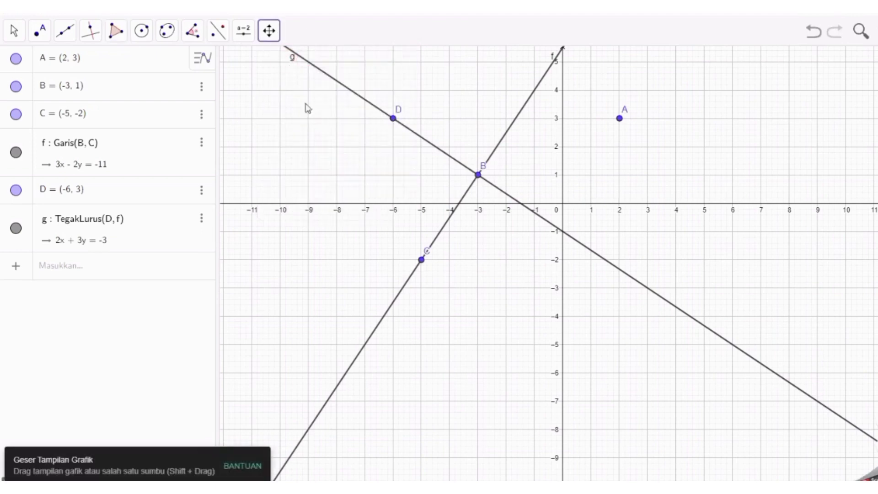
left_click_drag(322, 138, 323, 204)
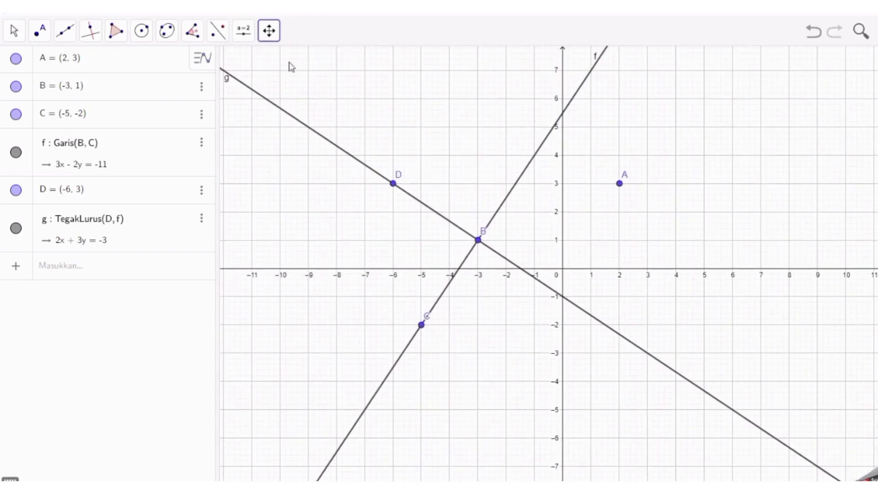
left_click(272, 37)
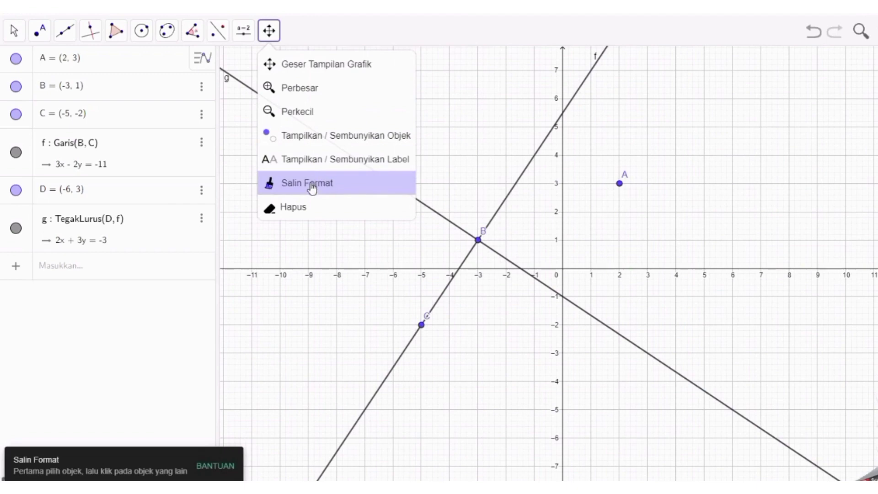
left_click(310, 208)
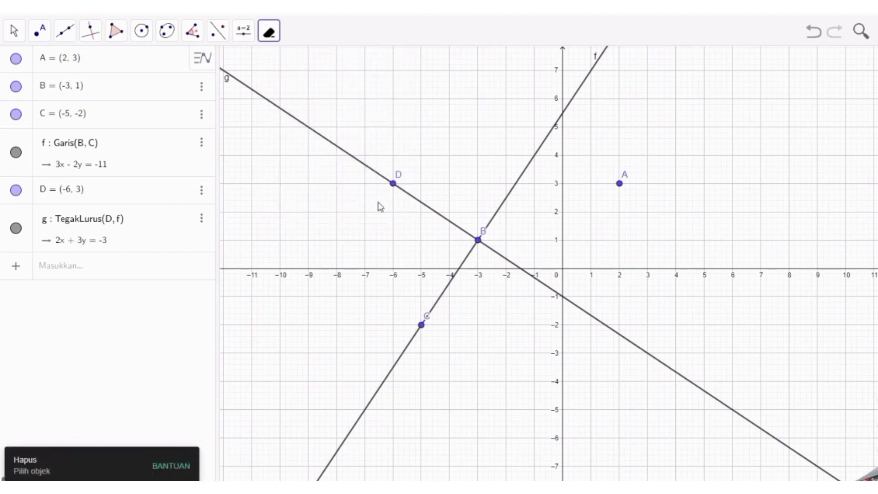
left_click(422, 204)
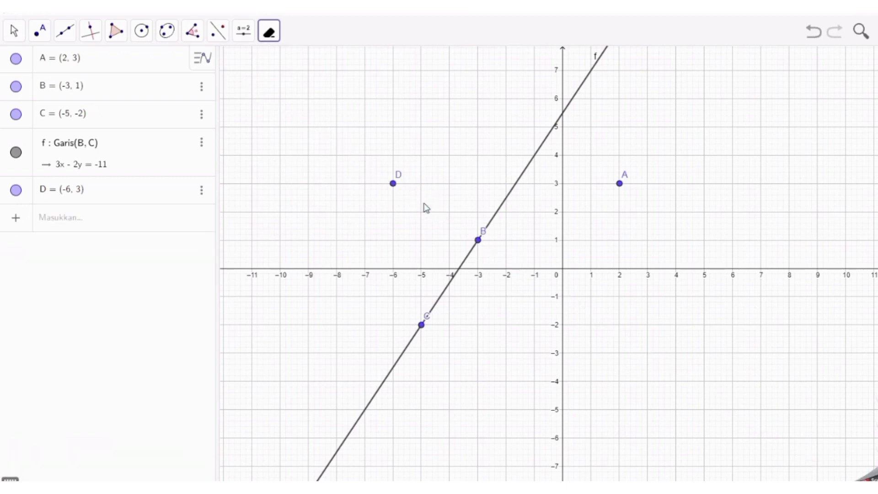
left_click(494, 219)
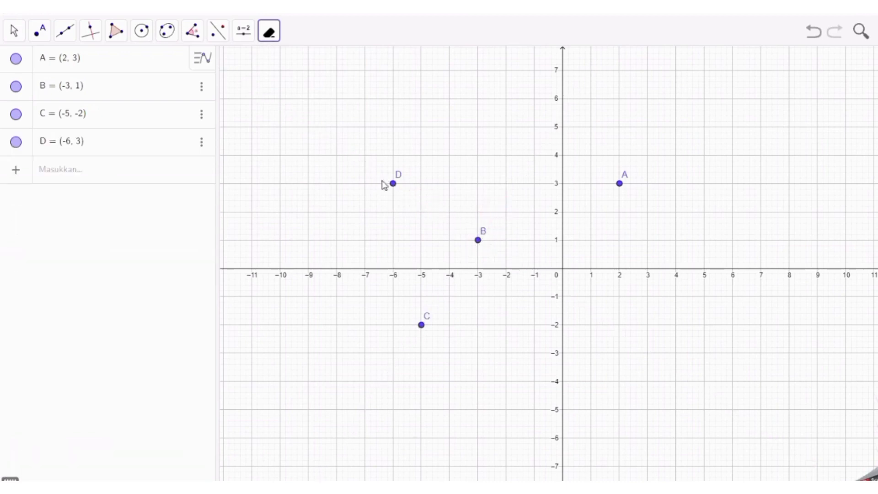
- Delete points D, B and C from the graph
left_click(392, 184)
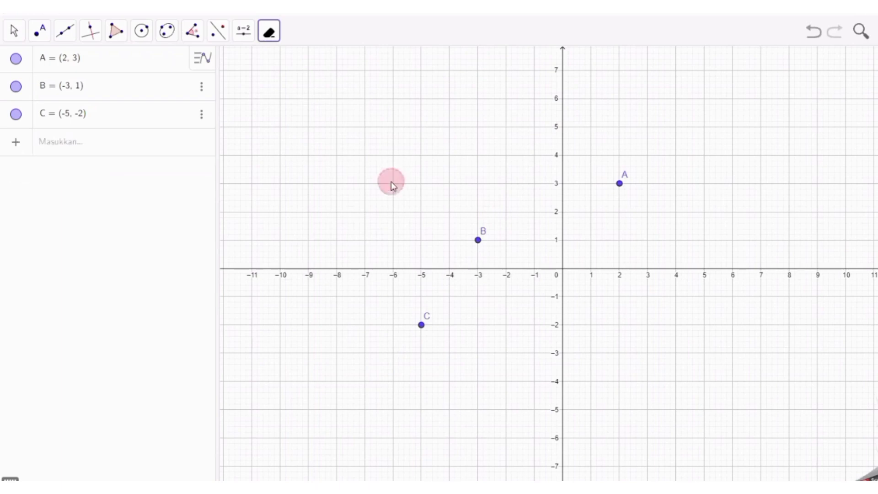
left_click(476, 241)
left_click(420, 323)
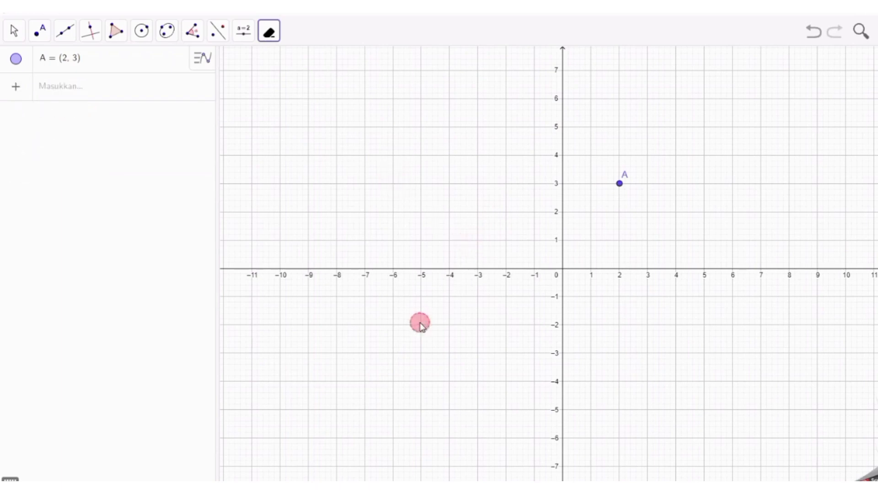
left_click(270, 31)
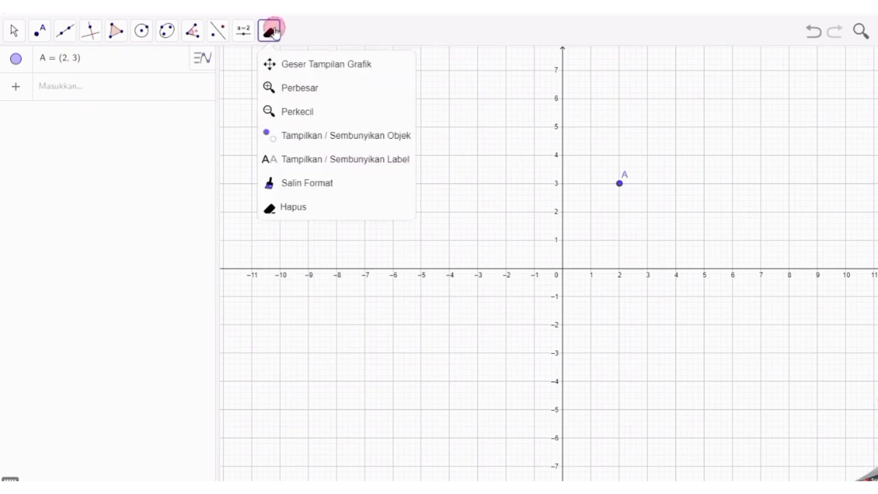
left_click(286, 206)
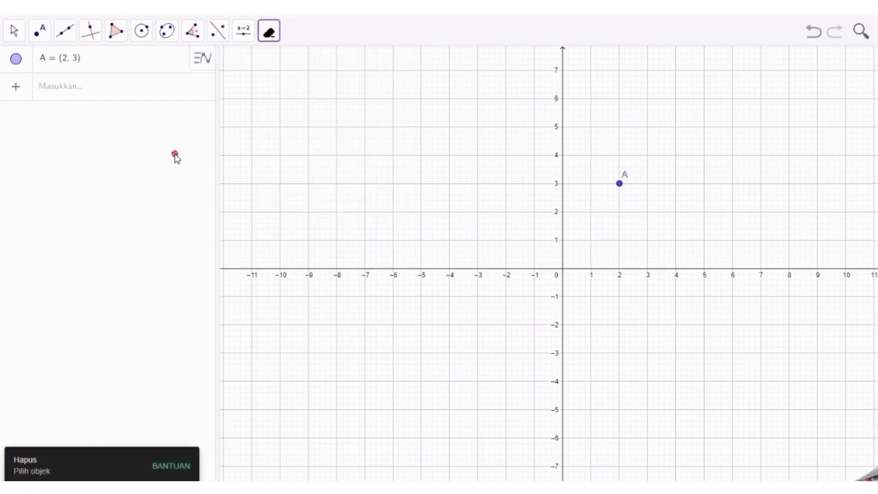
left_click(268, 33)
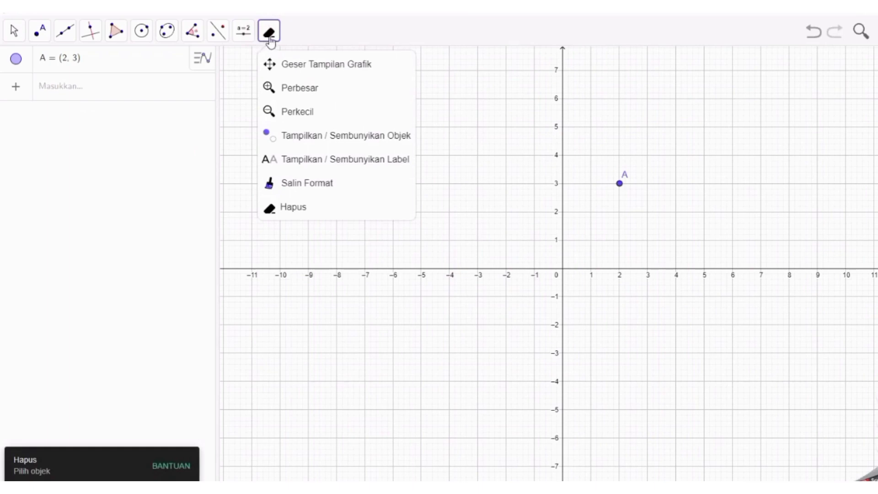
- Erase the definition of point A from its algebra entry
left_click(8, 26)
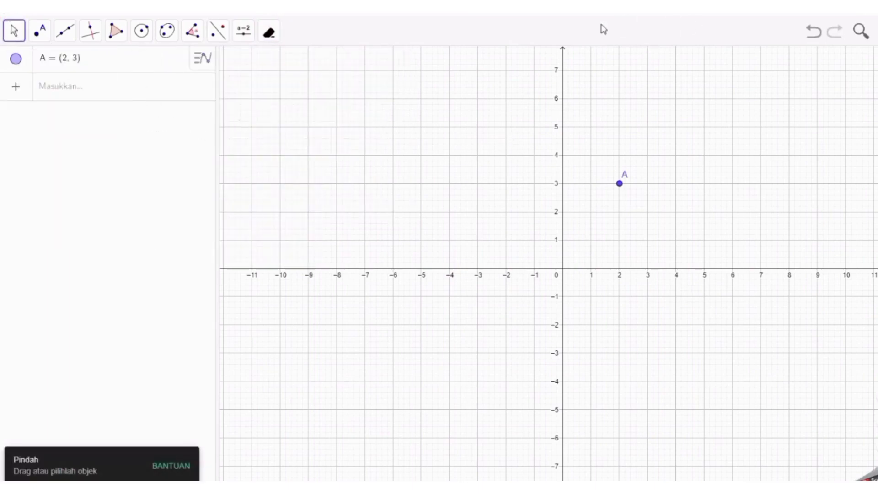
left_click(94, 58)
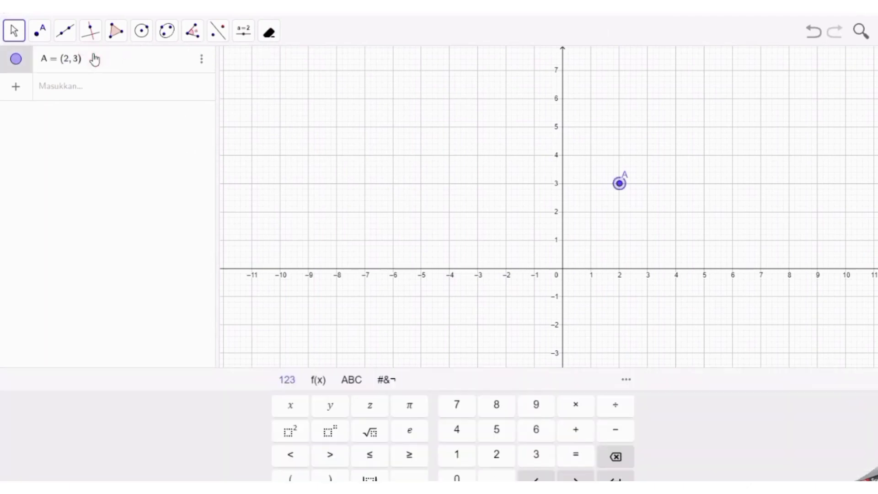
key("BackSpace")
key("BackSpace")
key("BackSpace")
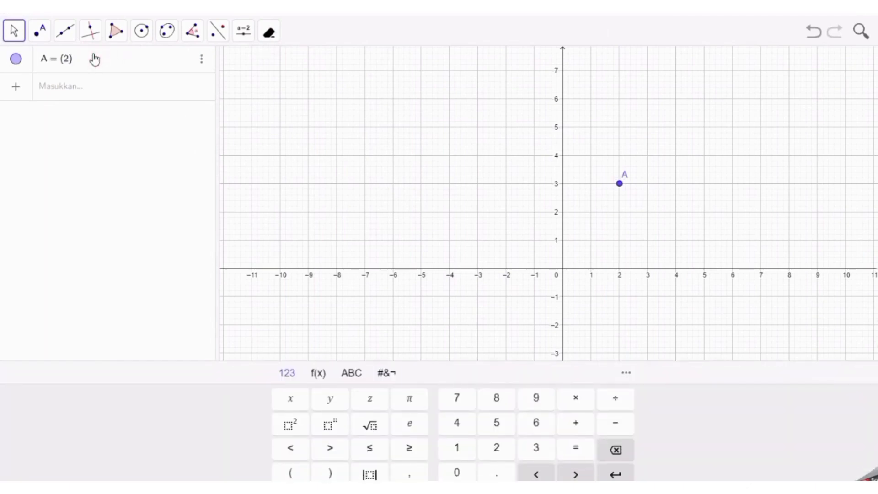
key("BackSpace")
key("BackSpace")
key("BackSpace")
key("BackSpace")
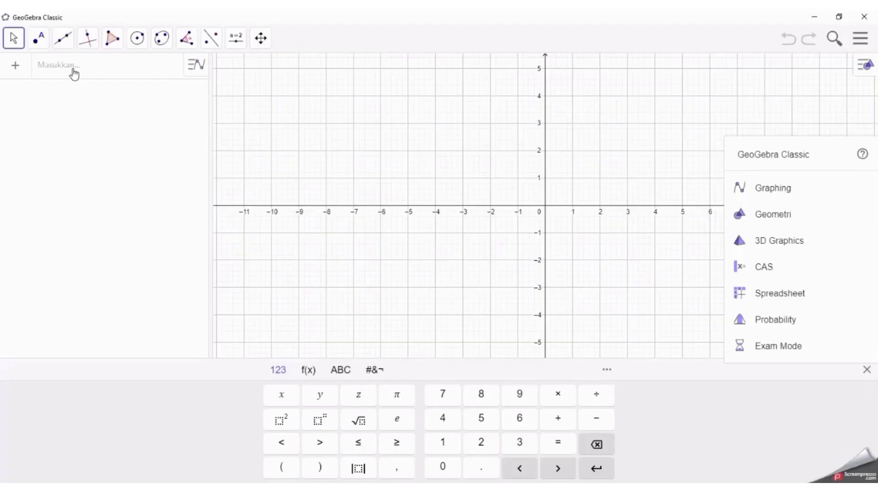
- Graph the quadratic function x² − 4x + 2 from a new algebra entry
left_click(73, 67)
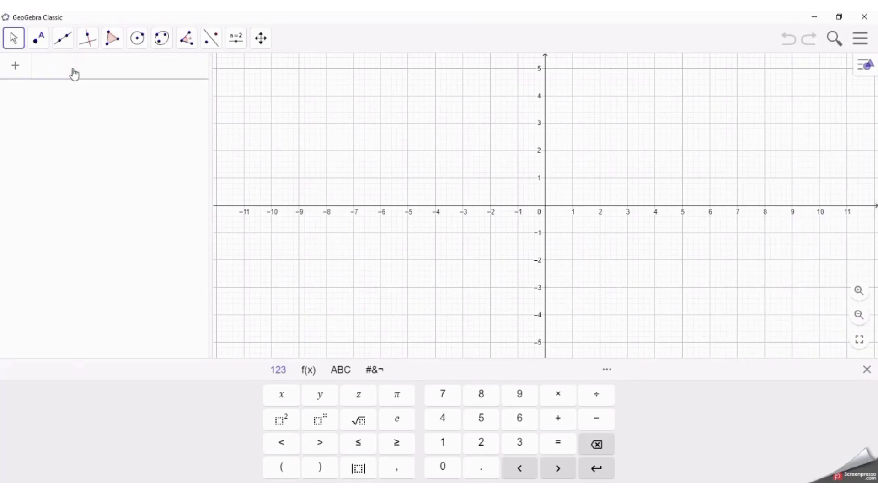
type("x")
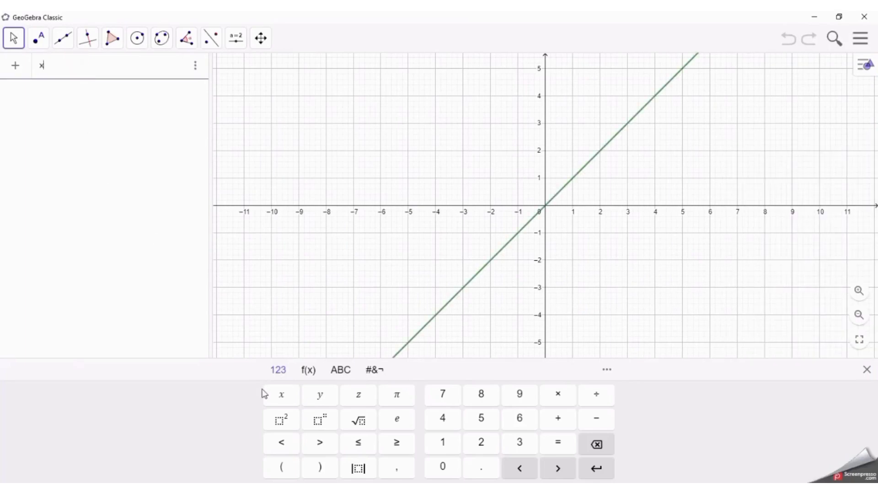
left_click(281, 419)
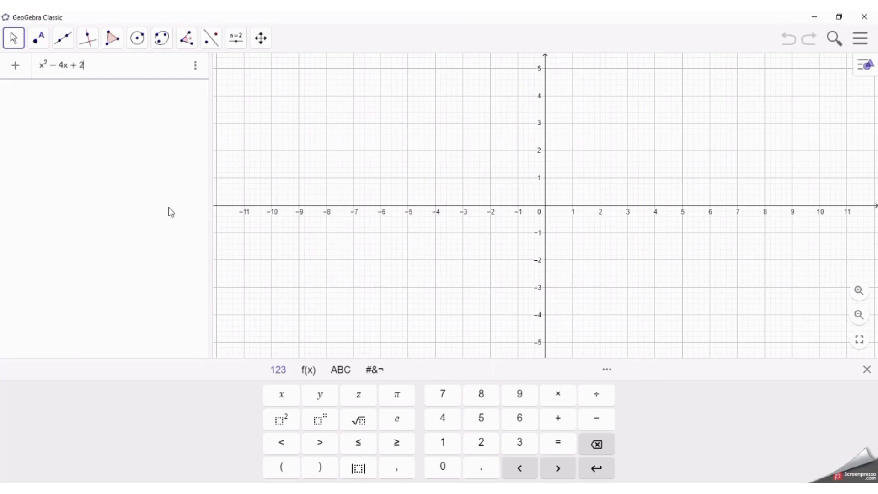
key("Return")
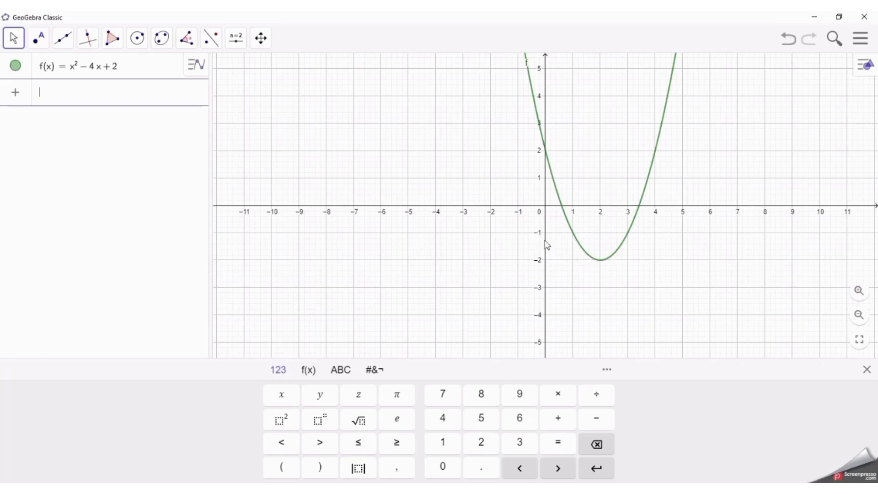
- Place a point on the parabola's vertex at (2, -2)
left_click(600, 265)
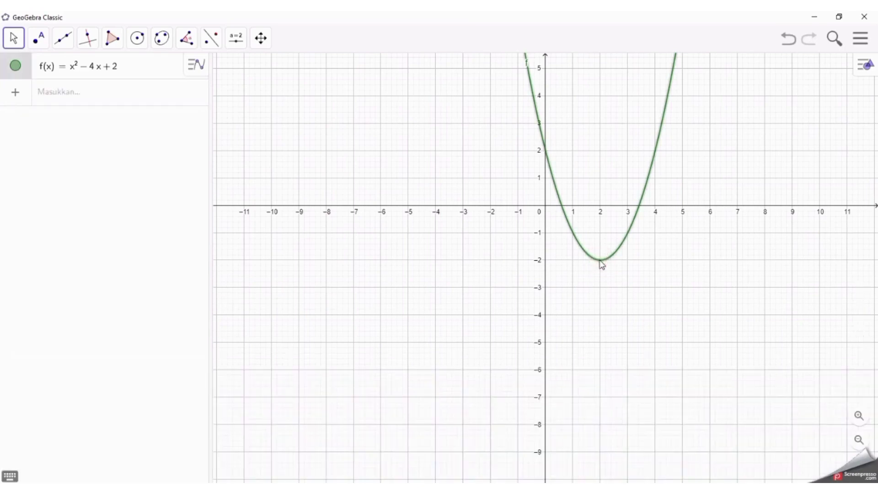
left_click(42, 38)
left_click(75, 71)
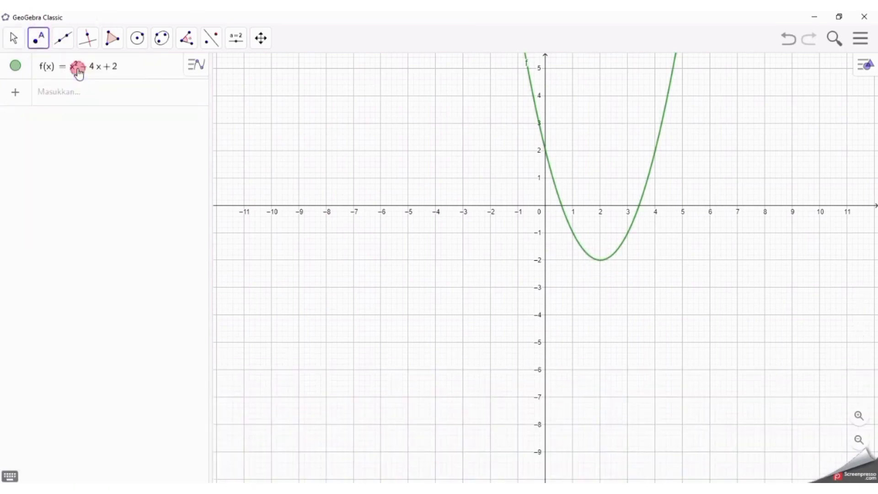
left_click(600, 260)
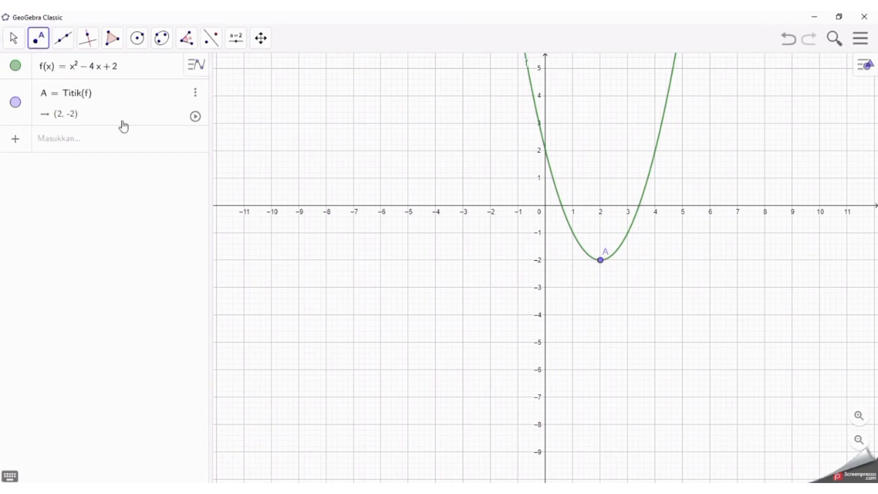
- Animate point A along the parabola, stop the animation, and move the point back to the vertex at (2, -2)
left_click(196, 117)
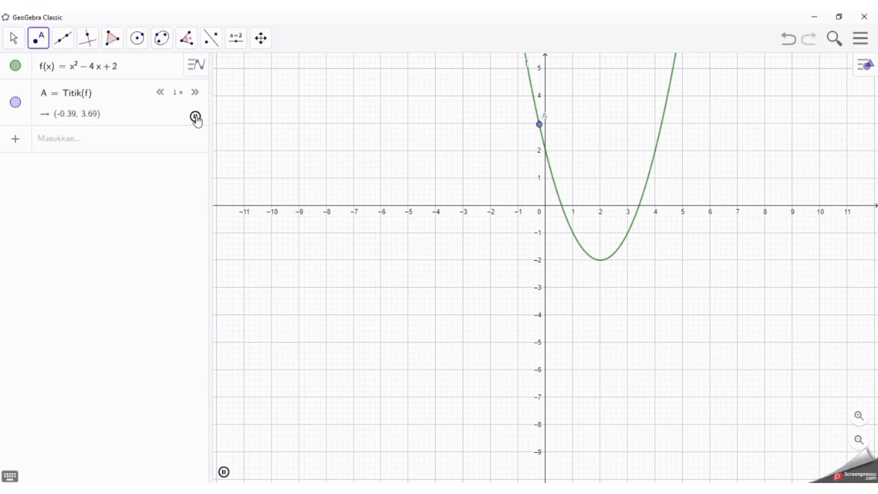
left_click(195, 118)
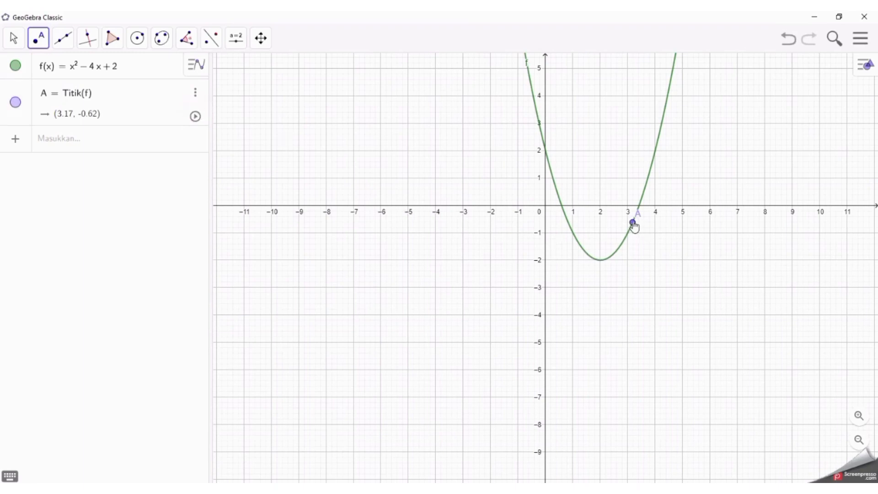
left_click_drag(633, 224, 601, 262)
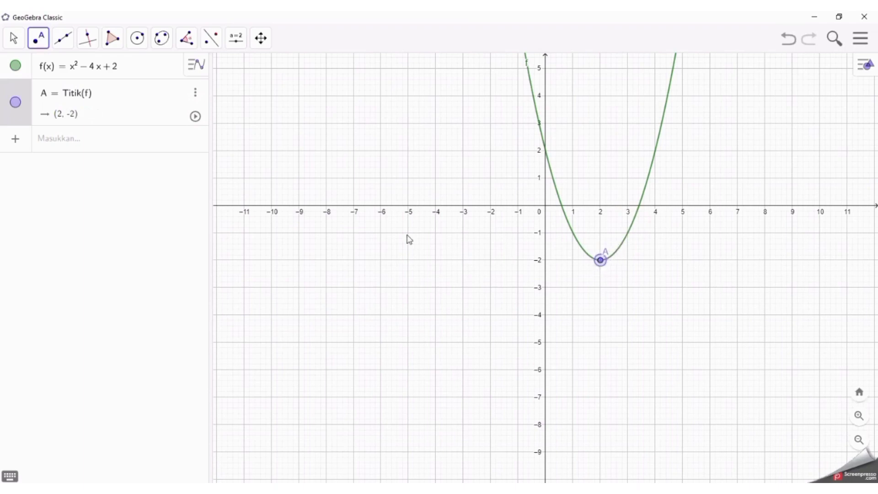
- Graph a second quadratic function, 2x² + 4x − 3, in the next algebra entry
left_click(98, 139)
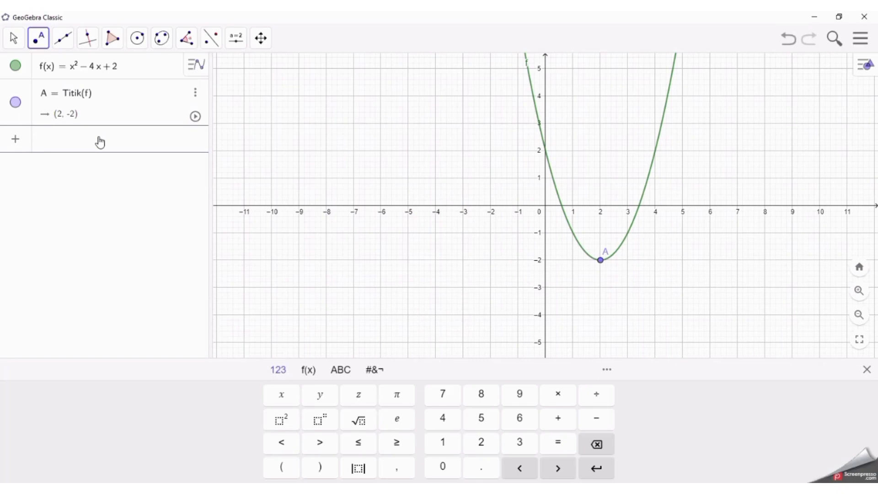
type("2x")
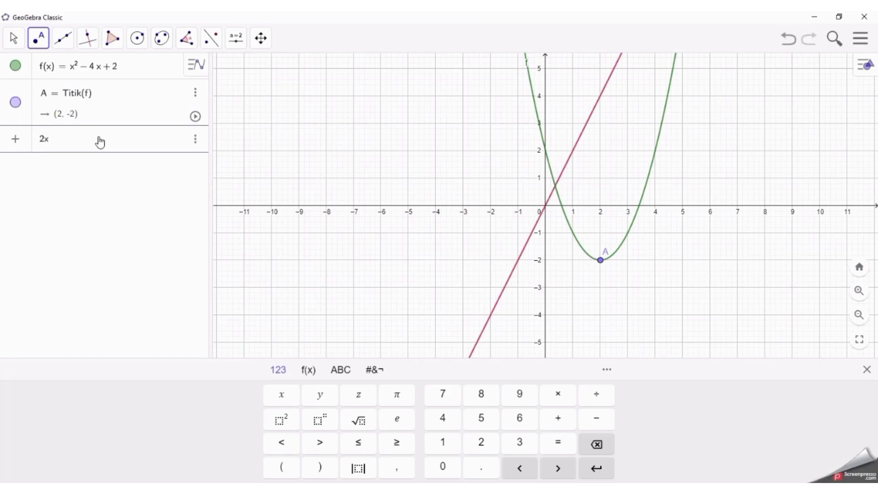
left_click(276, 429)
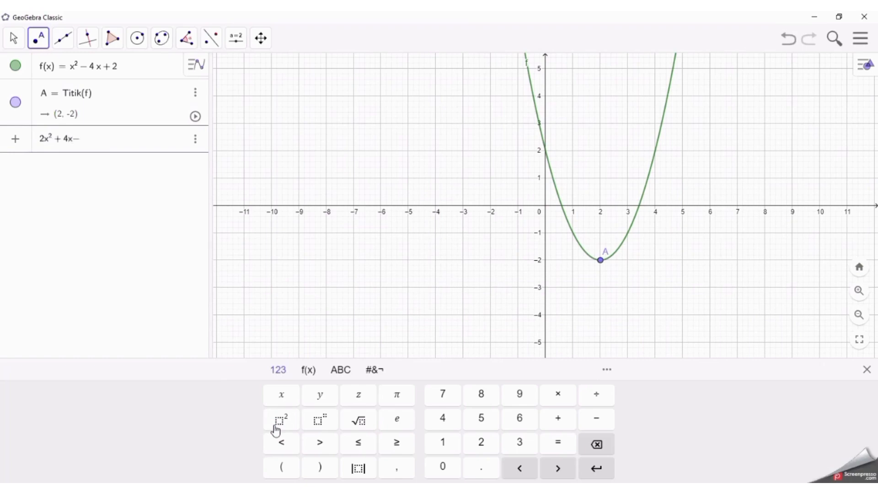
key("Return")
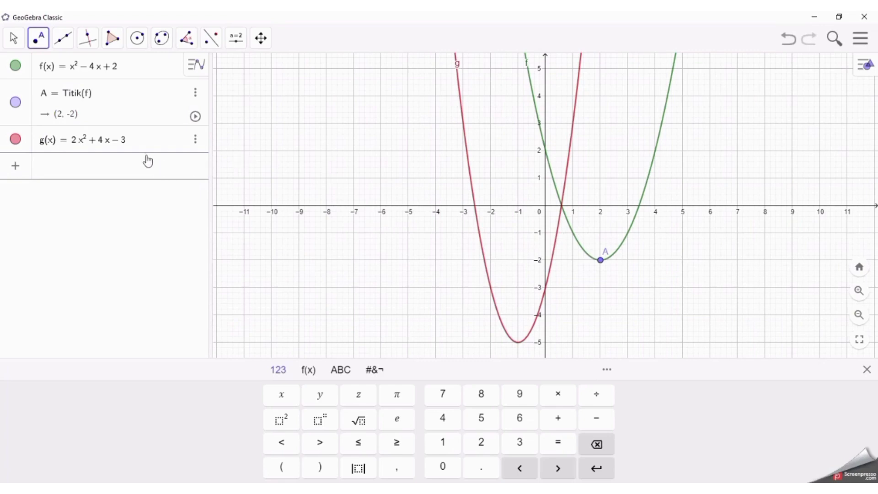
- Place a point on the second parabola's vertex at (-1, -5)
left_click(517, 343)
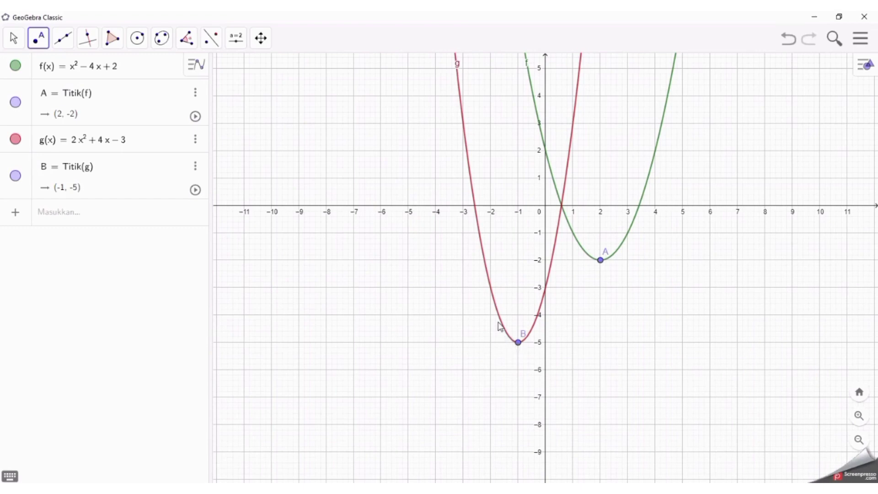
left_click(517, 343)
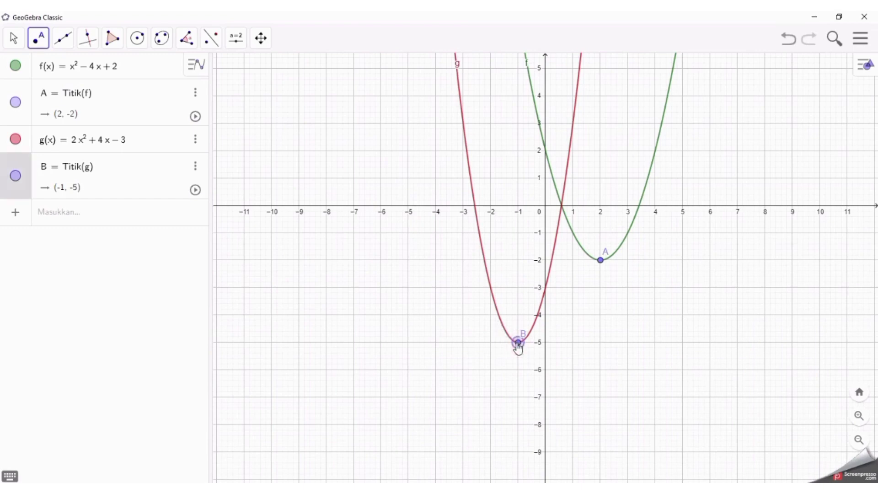
left_click_drag(517, 344, 518, 346)
left_click(143, 275)
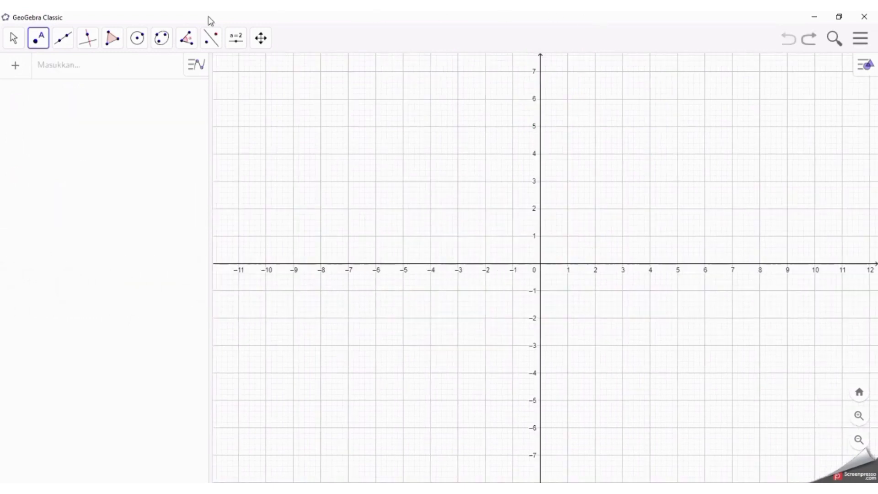
- Enter the polar expression e^(sin(θ)) in the empty algebra entry, using the Greek letter θ
left_click(144, 73)
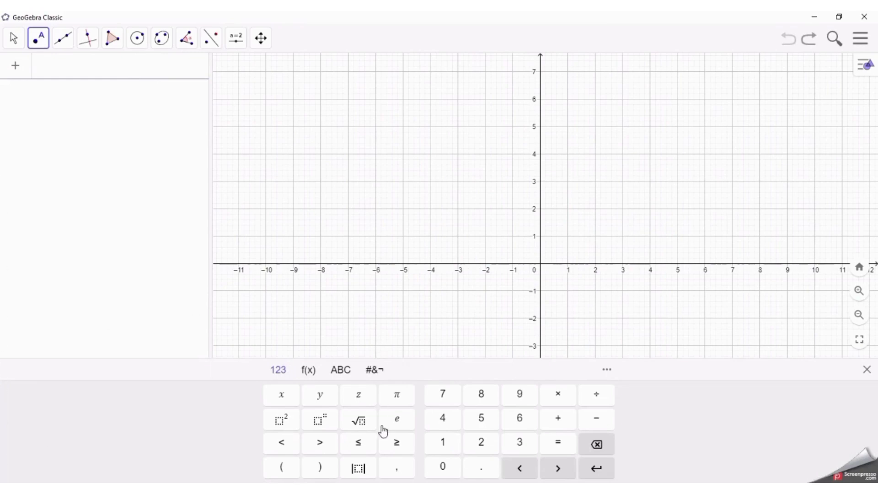
left_click(394, 421)
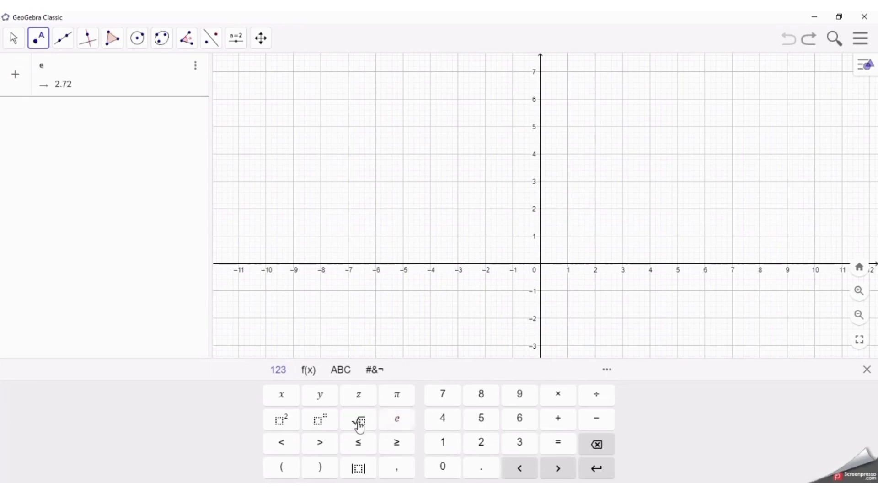
left_click(322, 423)
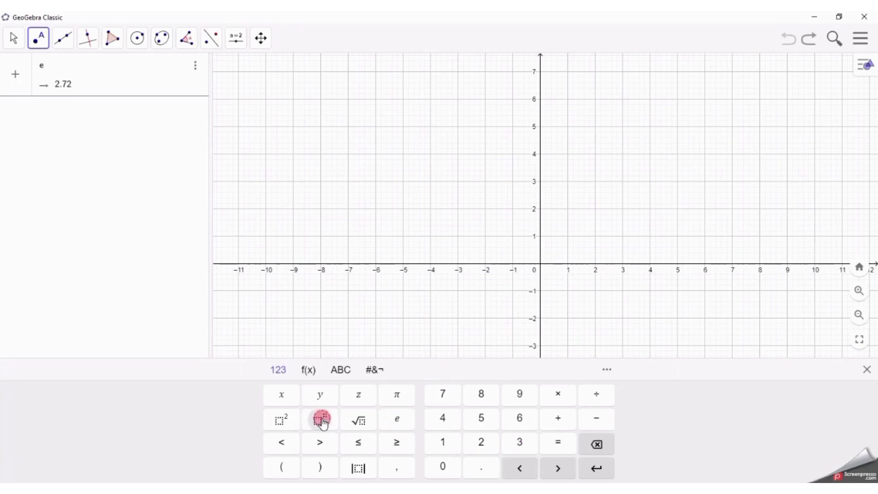
left_click(322, 418)
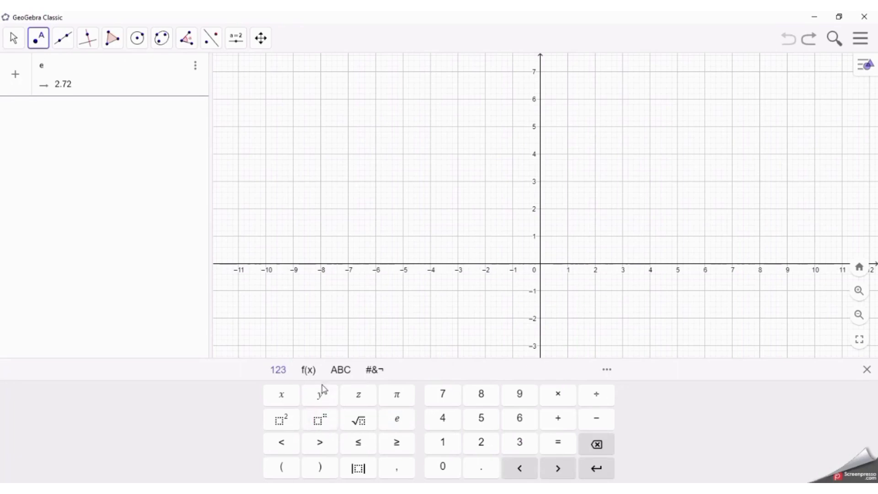
left_click(318, 418)
left_click(339, 371)
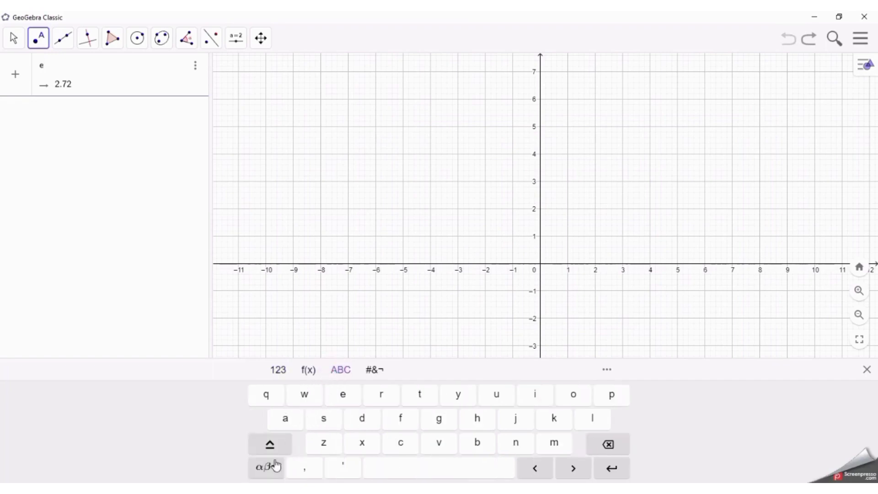
left_click(308, 370)
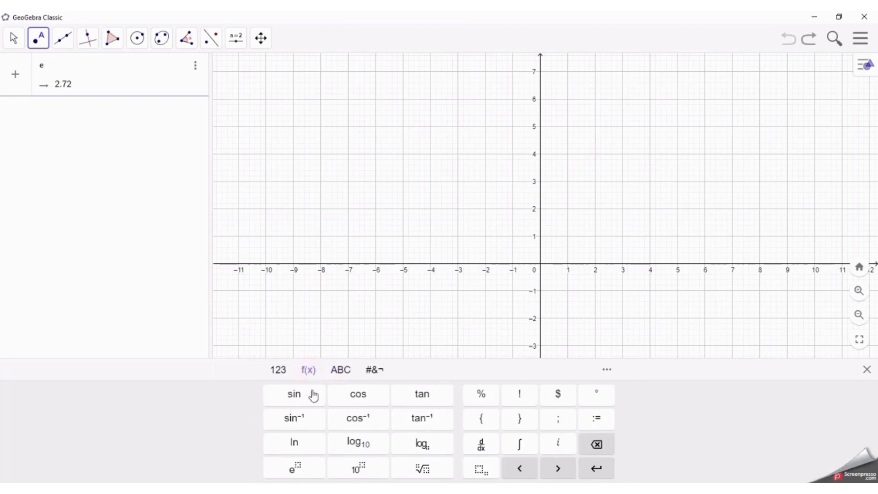
left_click(304, 398)
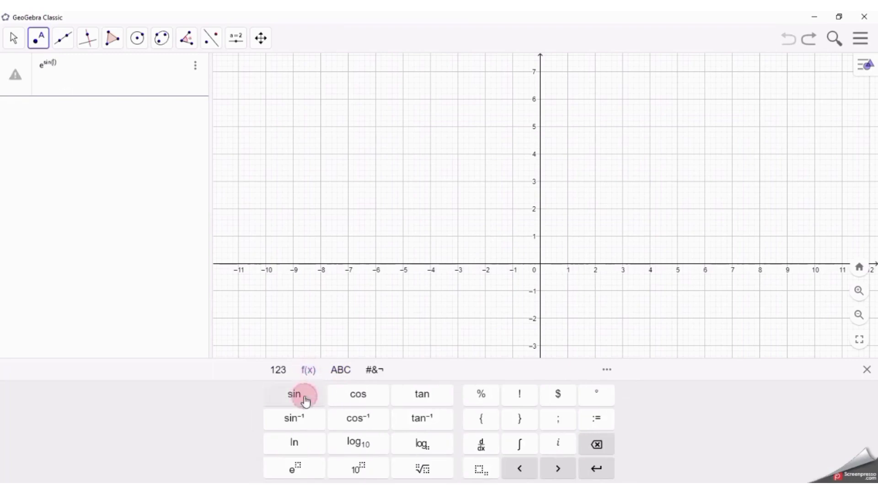
left_click(339, 371)
left_click(269, 466)
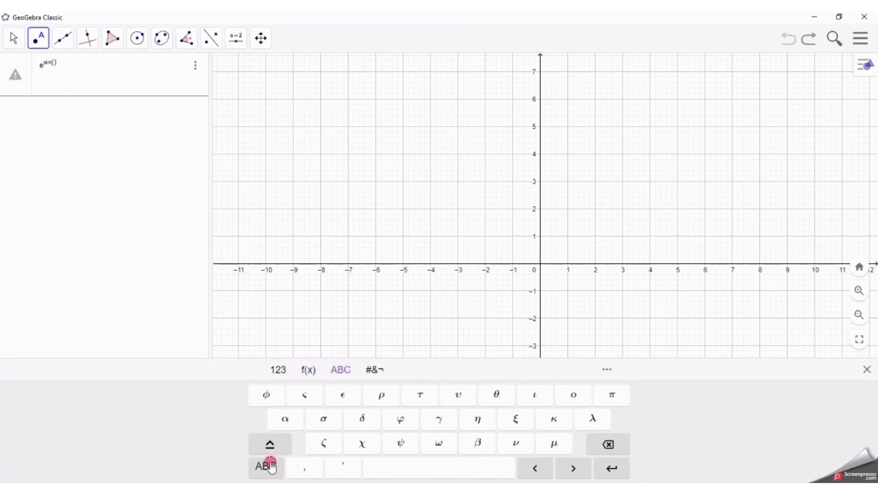
left_click(491, 397)
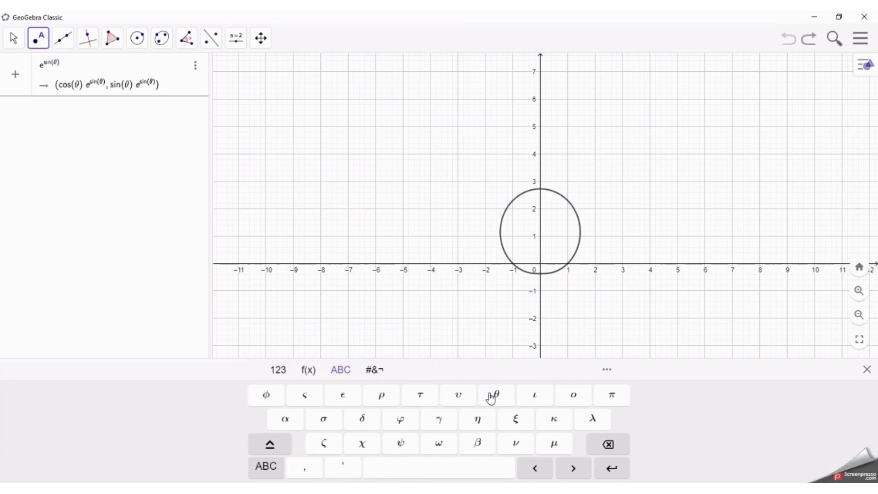
- Extend the expression after the exponent with − 2cos(4θ) and confirm it to graph the butterfly curve
key("Right")
key("Right")
type("-")
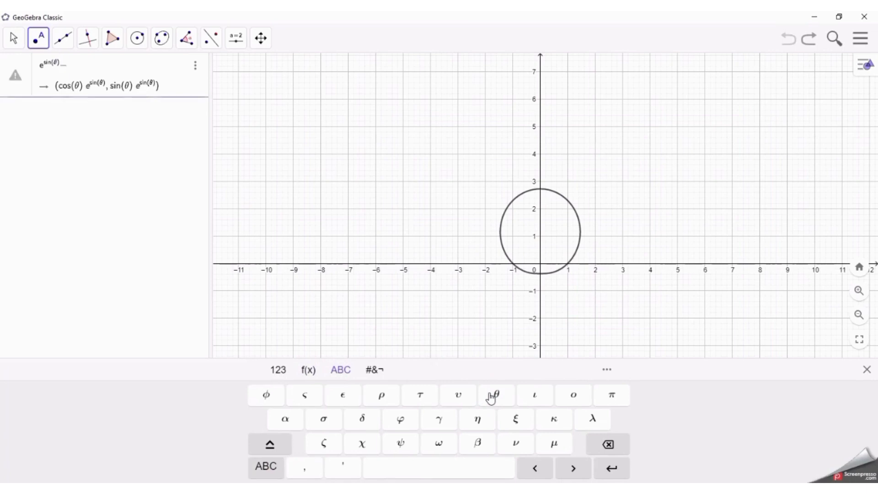
type("2")
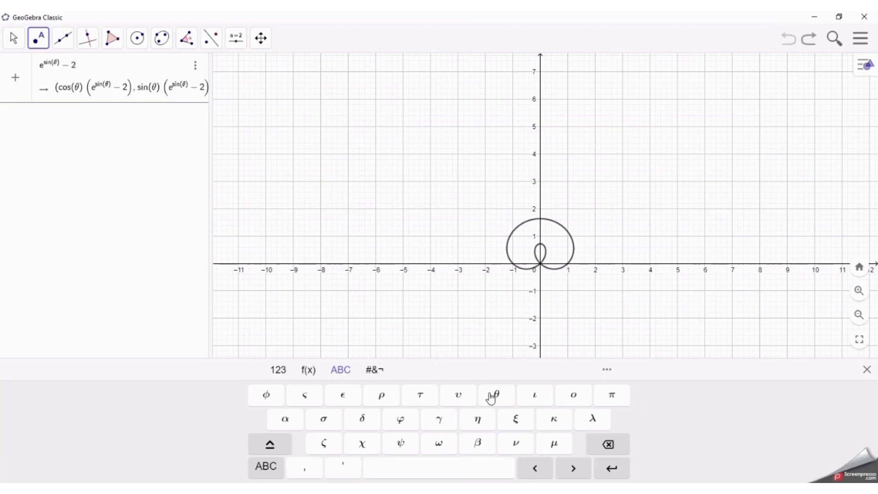
left_click(309, 370)
left_click(348, 397)
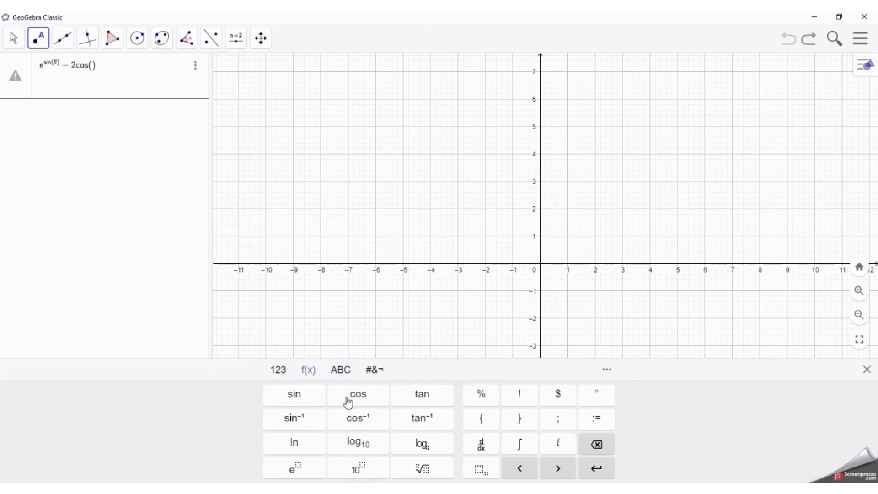
type("4")
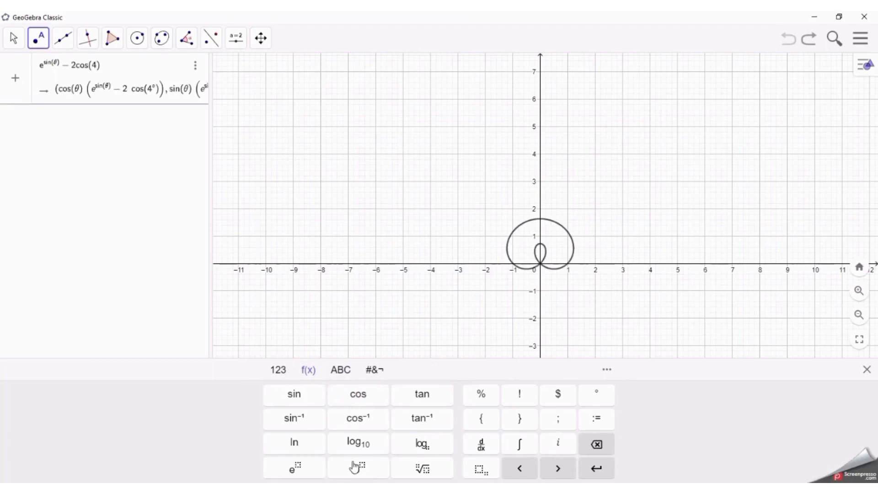
left_click(342, 370)
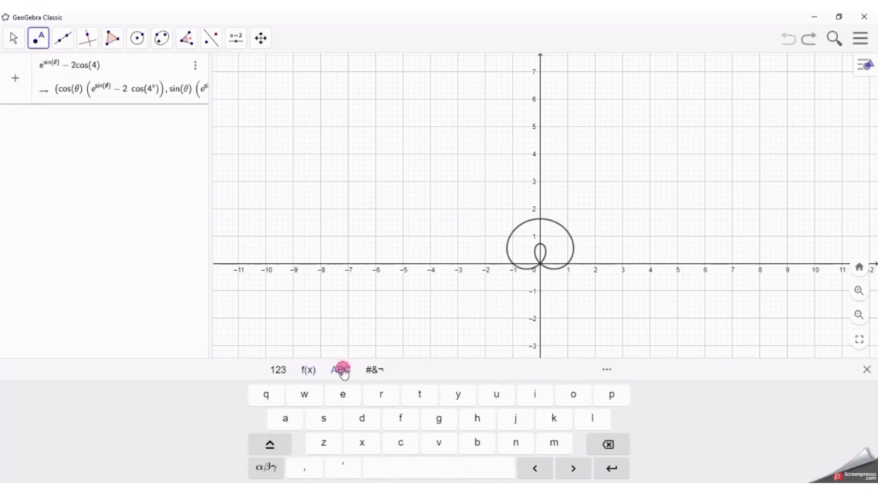
left_click(266, 466)
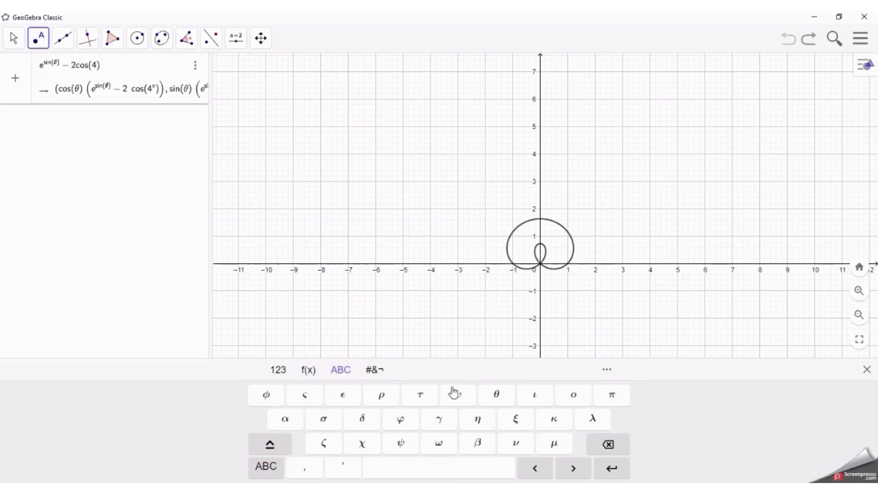
left_click(492, 397)
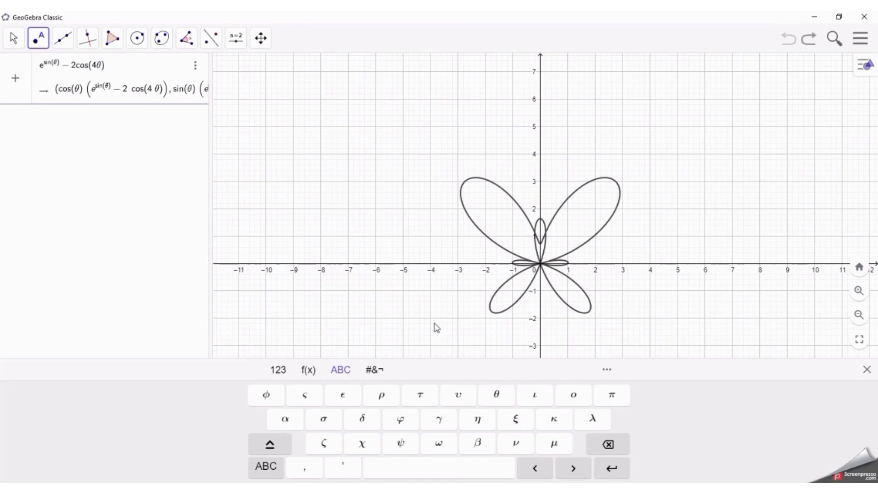
left_click(156, 184)
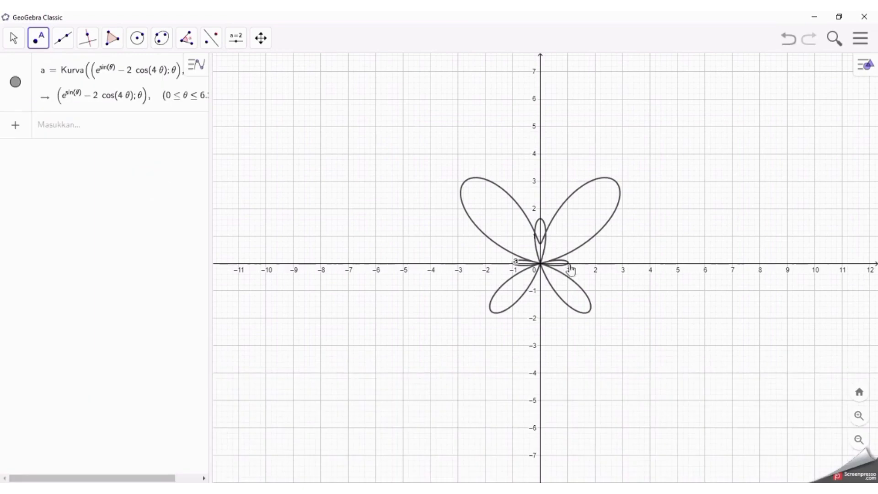
- Place a point on the butterfly curve's upper-right wing at about (1.98, 3.06)
left_click(594, 180)
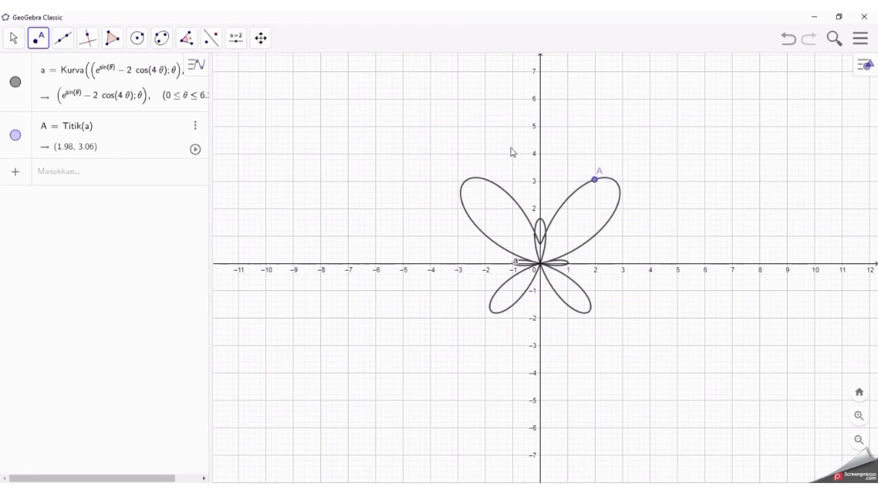
- Switch to the Move tool and undo the point placed on the butterfly curve
left_click(13, 38)
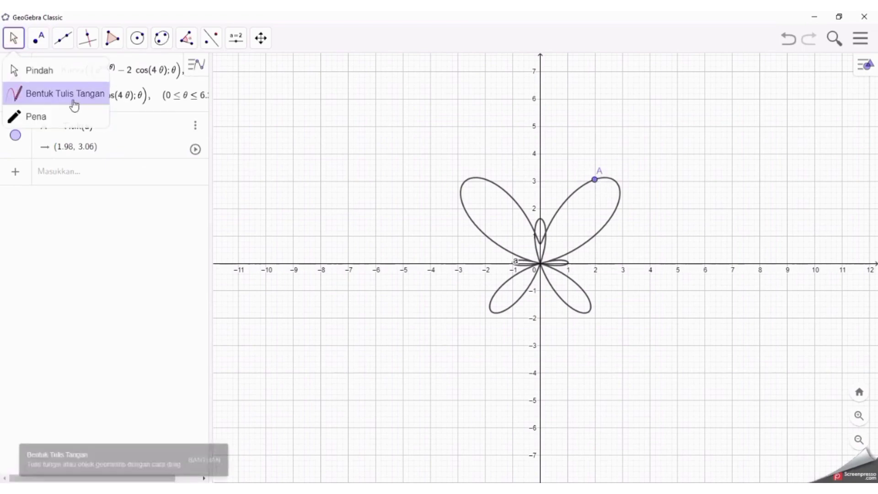
left_click(71, 80)
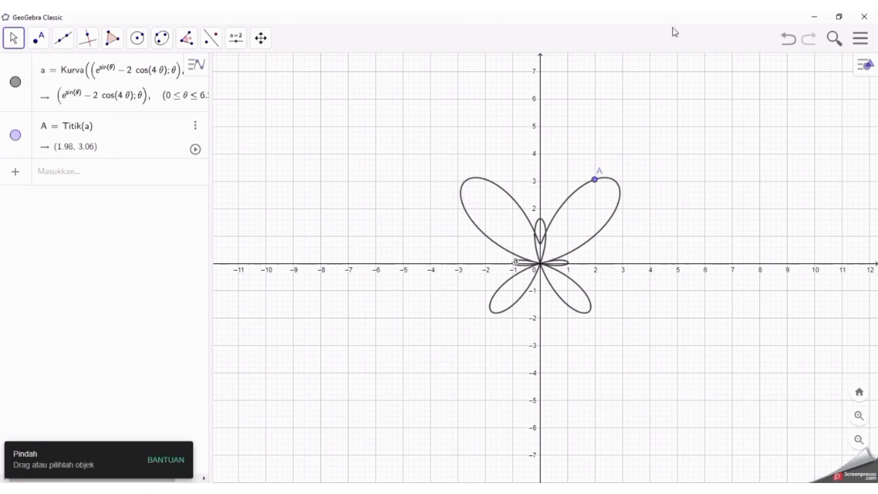
left_click(794, 46)
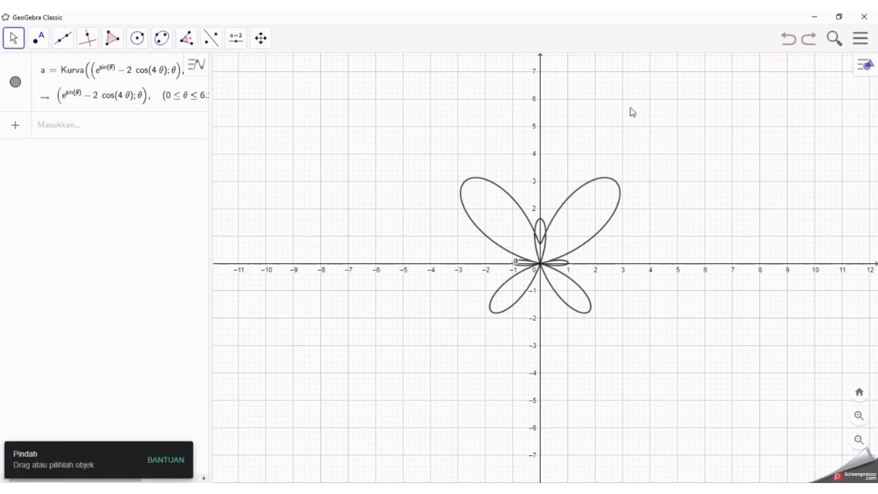
- Select the butterfly curve, colour it blue and set its fill opacity to 40
left_click(569, 195)
left_click(570, 199)
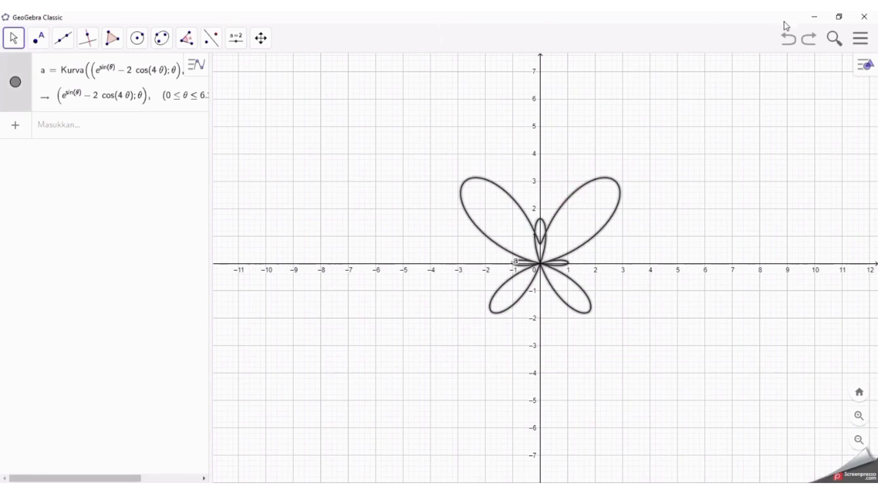
left_click(865, 45)
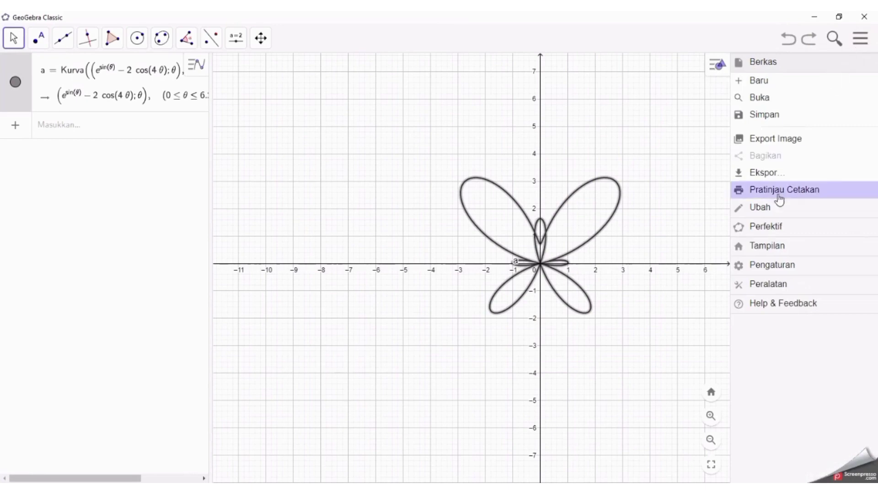
left_click(724, 64)
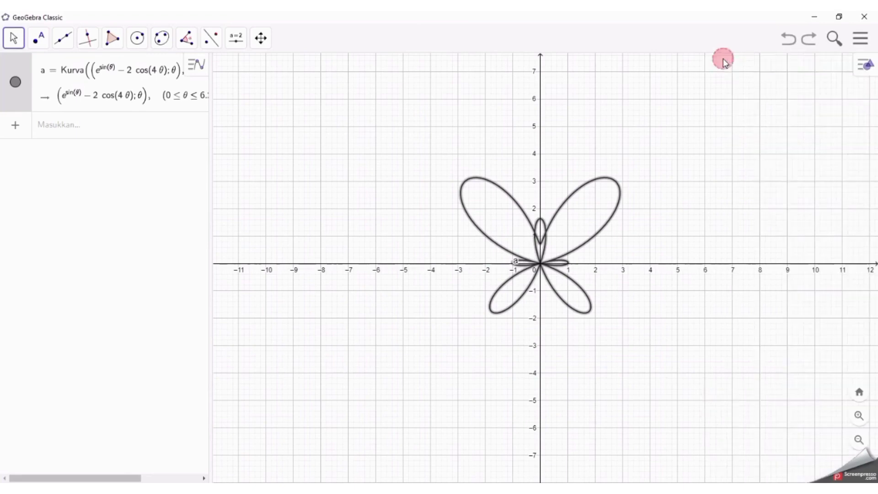
left_click(874, 65)
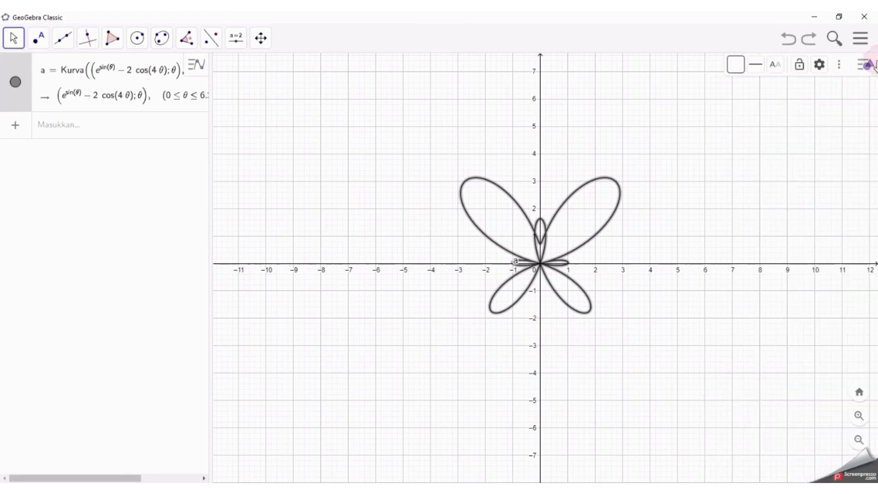
left_click(745, 67)
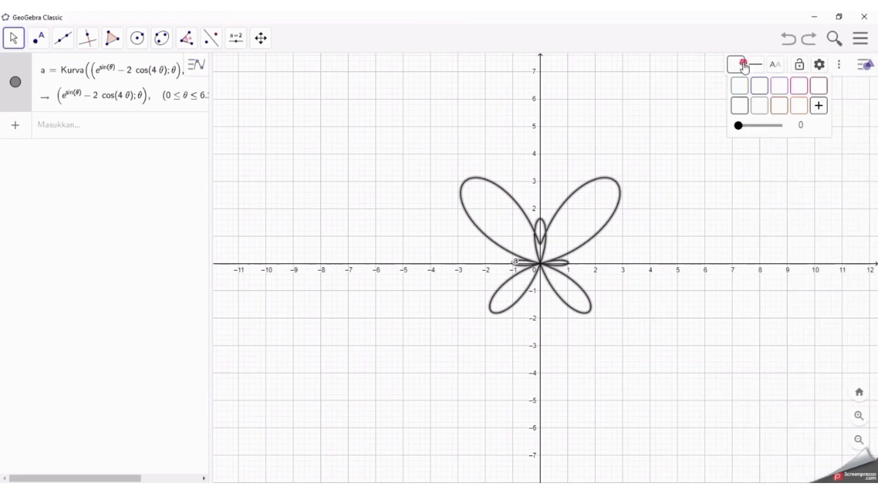
left_click(763, 89)
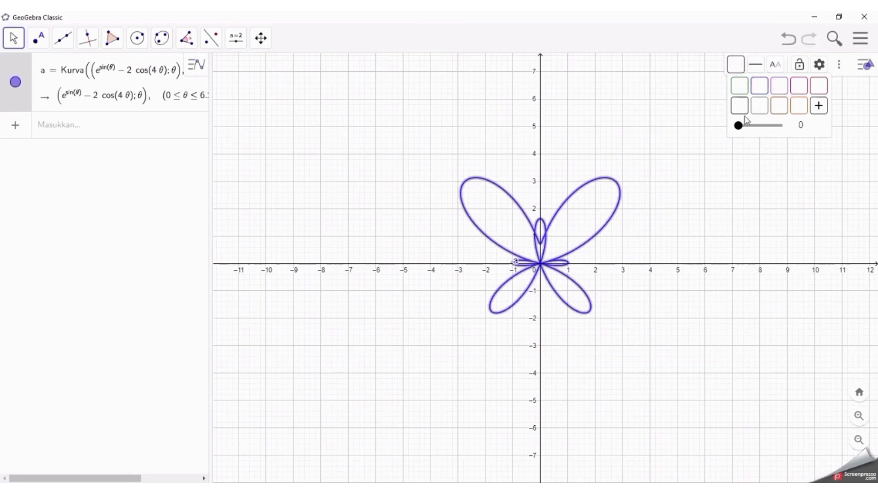
left_click_drag(741, 127, 754, 125)
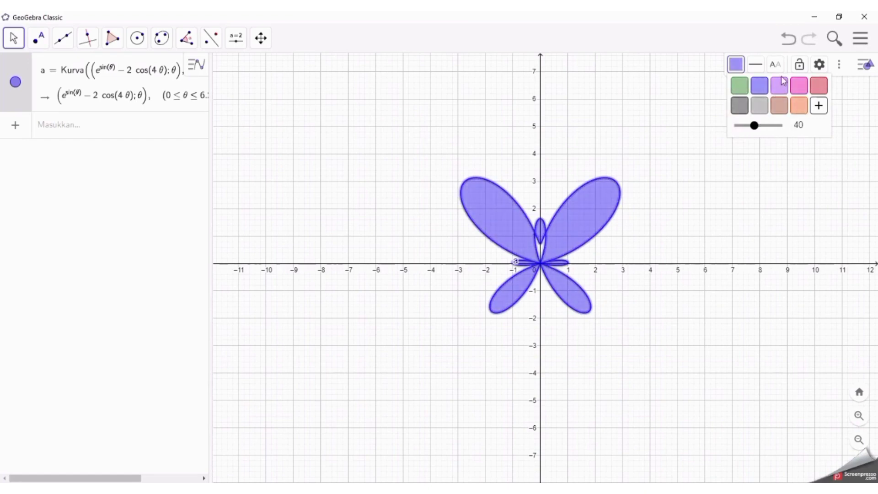
- Change the butterfly curve's colour to light purple, set its fill opacity to 30 and deselect it
left_click(778, 86)
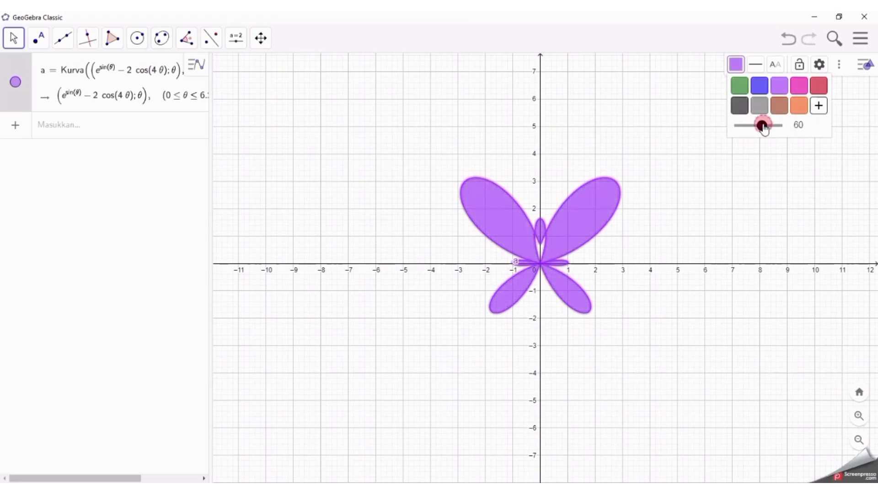
left_click(751, 125)
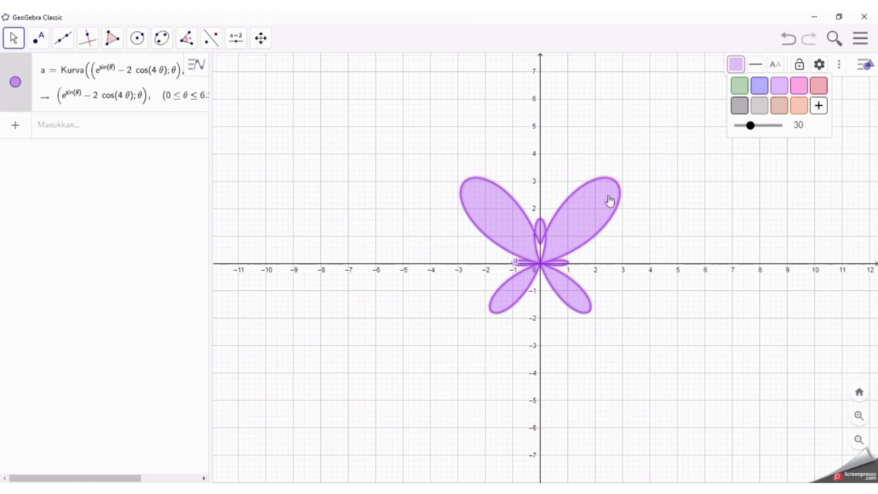
left_click(655, 232)
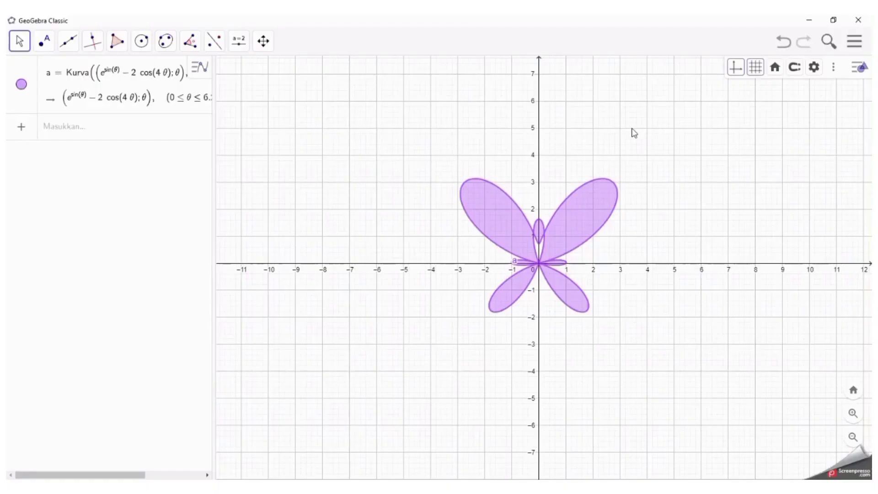
- Start exporting the butterfly drawing as a PNG image
left_click(855, 42)
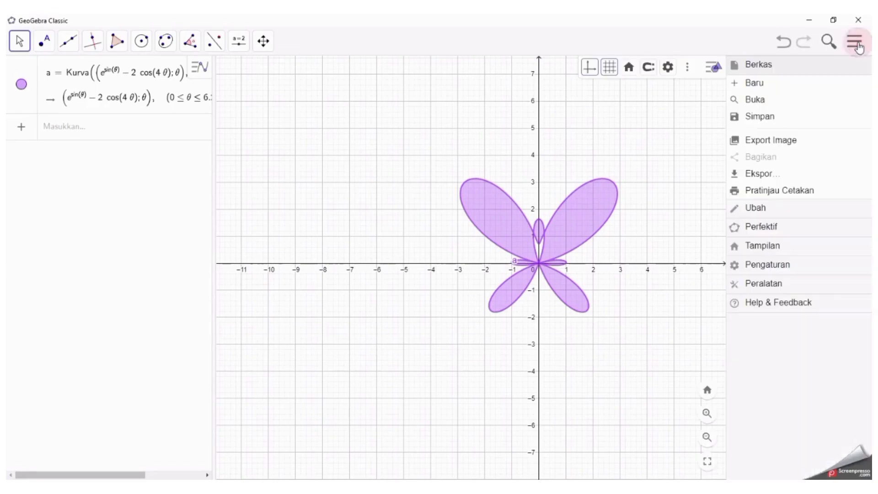
left_click(798, 182)
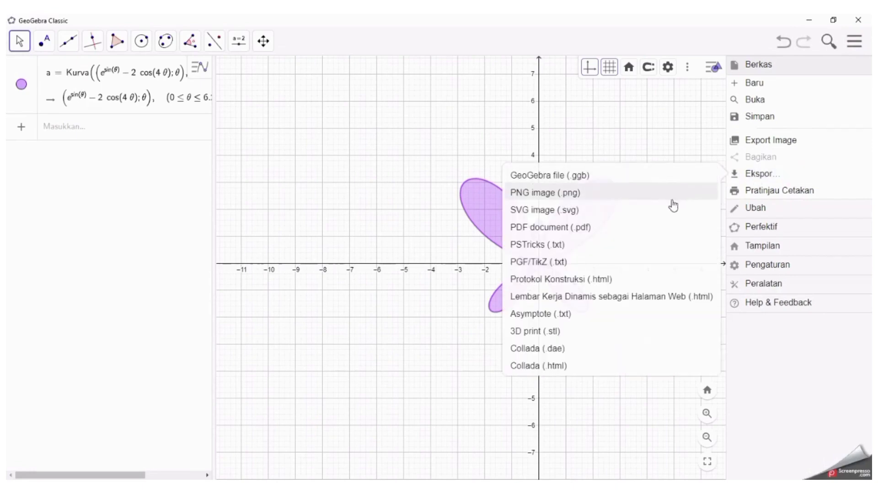
left_click(637, 195)
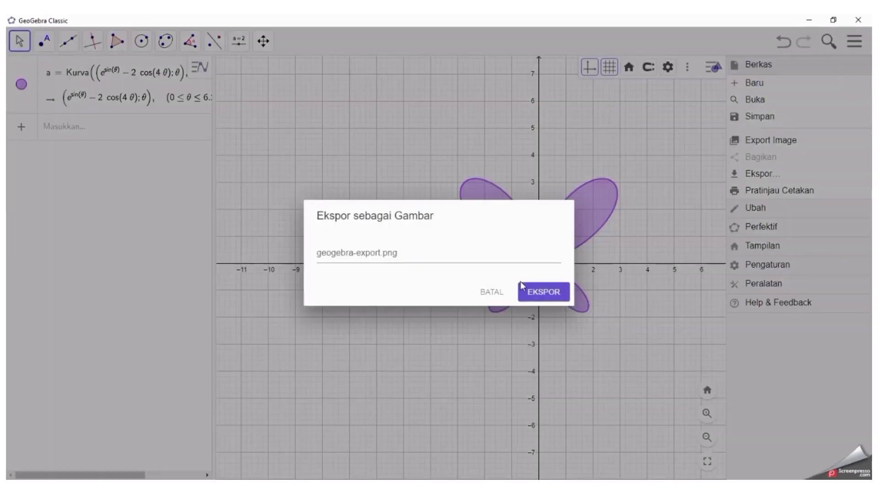
- Name the exported image kupu-kupu-export.png and save it in the Pictures folder
left_click(476, 260)
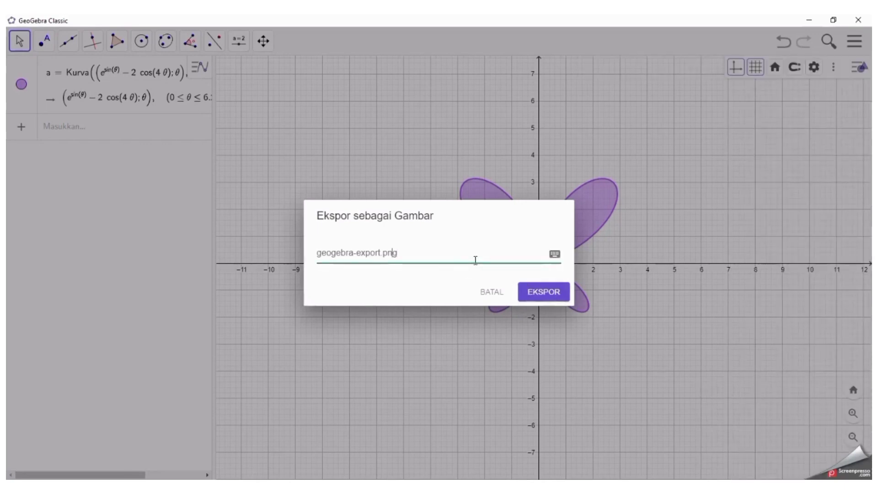
key("BackSpace")
key("BackSpace")
key("BackSpace")
key("BackSpace")
key("BackSpace")
key("BackSpace")
key("BackSpace")
key("BackSpace")
type("kup")
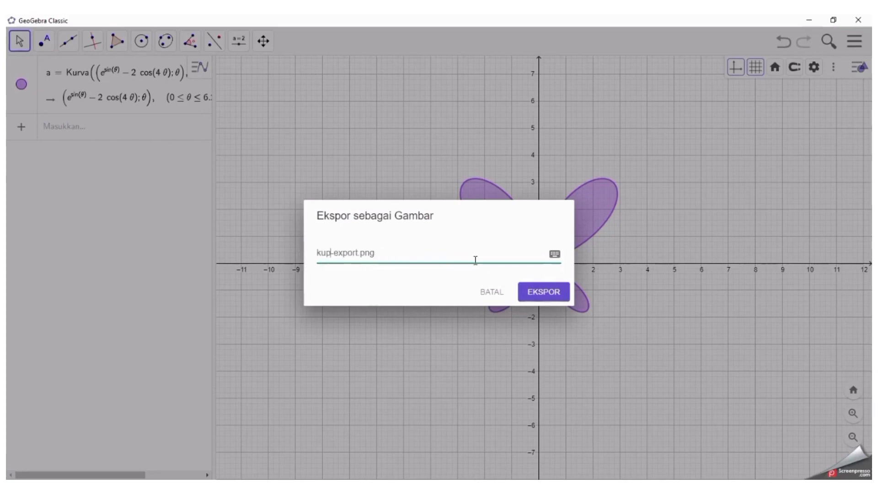
type("u-kupu")
key("Return")
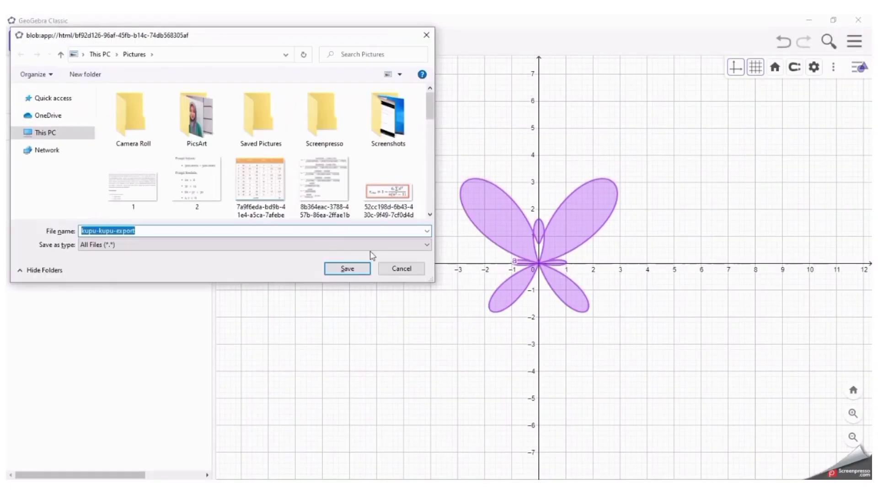
left_click(347, 269)
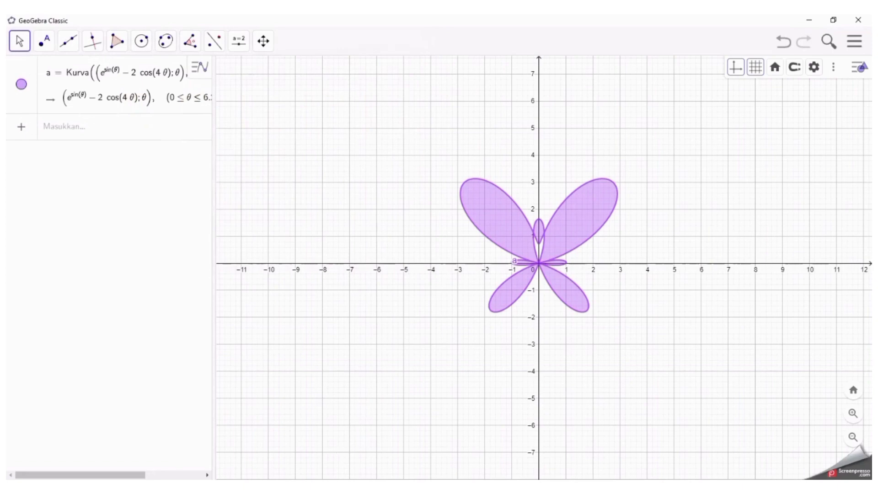
- Switch to File Explorer, view the exported kupu-kupu-export image from the recent files, and return to GeoGebra
key("super+e")
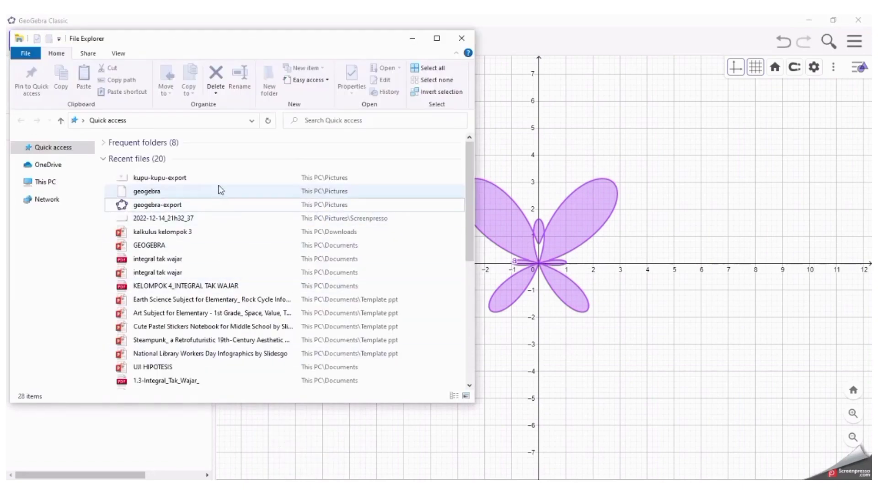
double_click(222, 177)
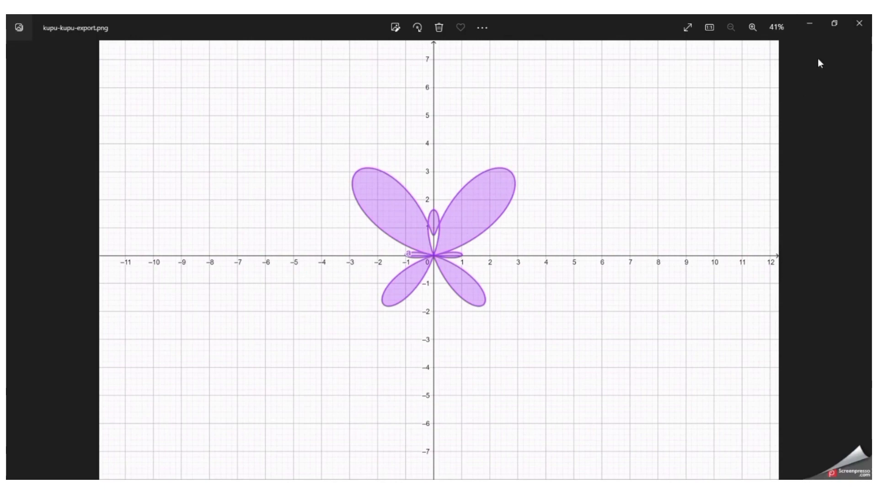
left_click(809, 24)
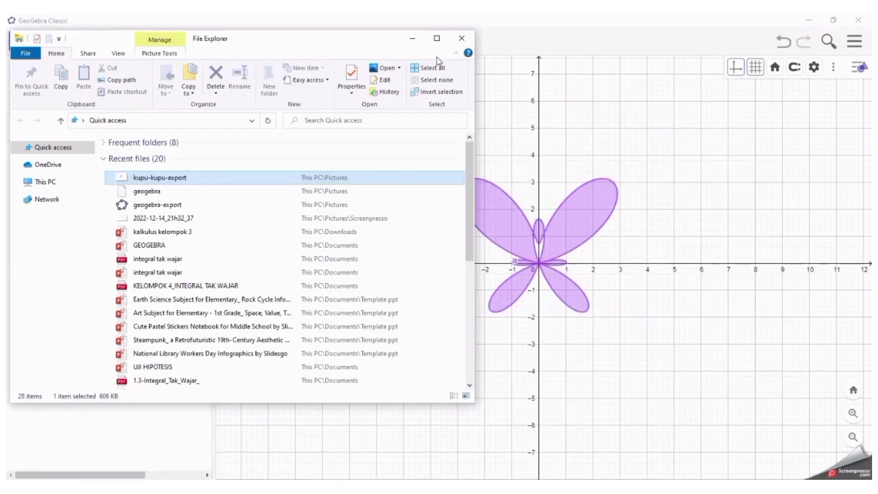
left_click(412, 39)
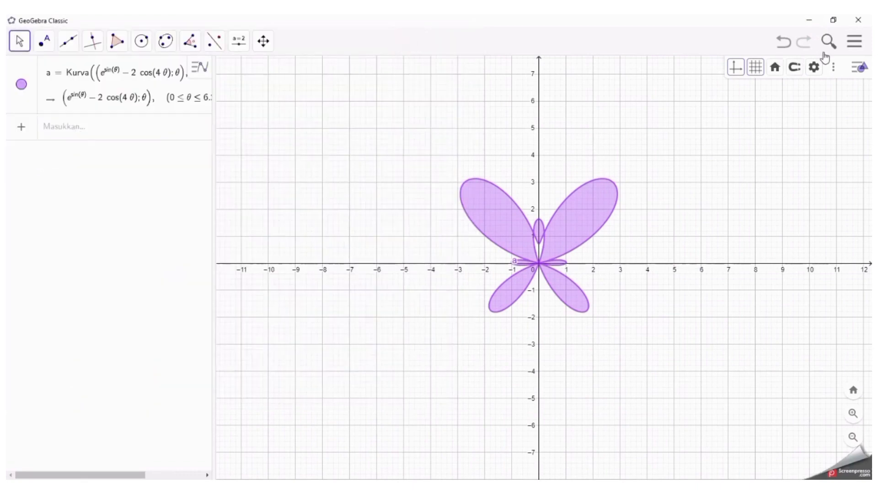